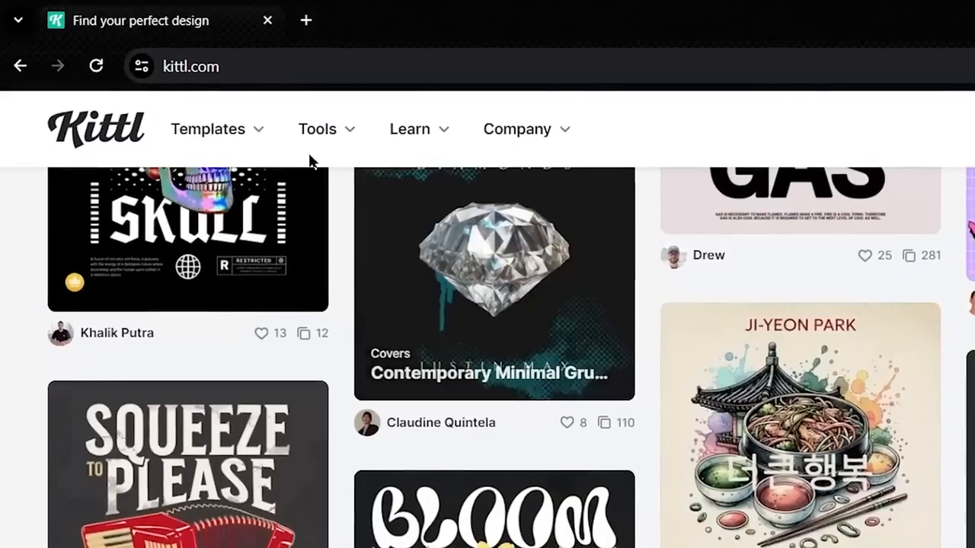
- Look through the AI tools offered and the design templates on the Kittl home page
mouse_move(140, 73)
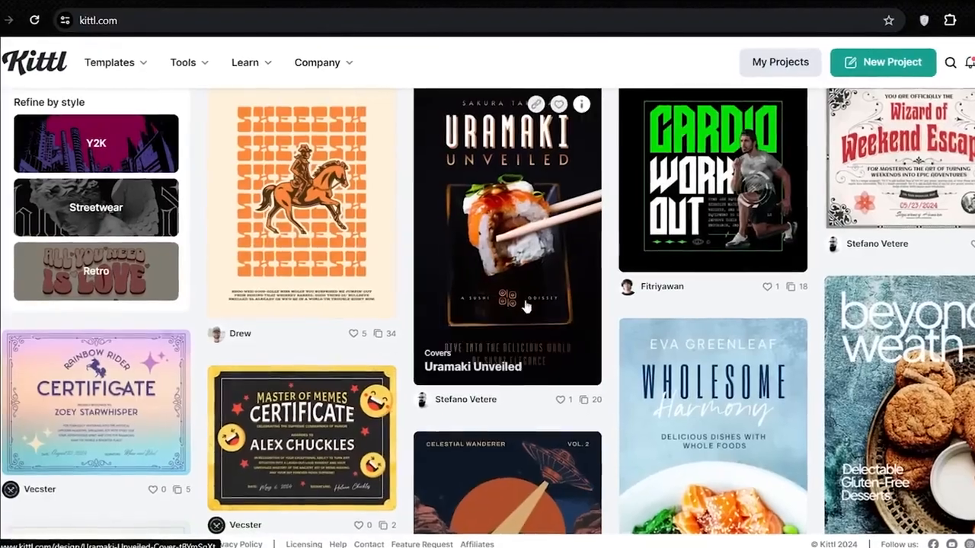
scroll(522, 305, "down", 2)
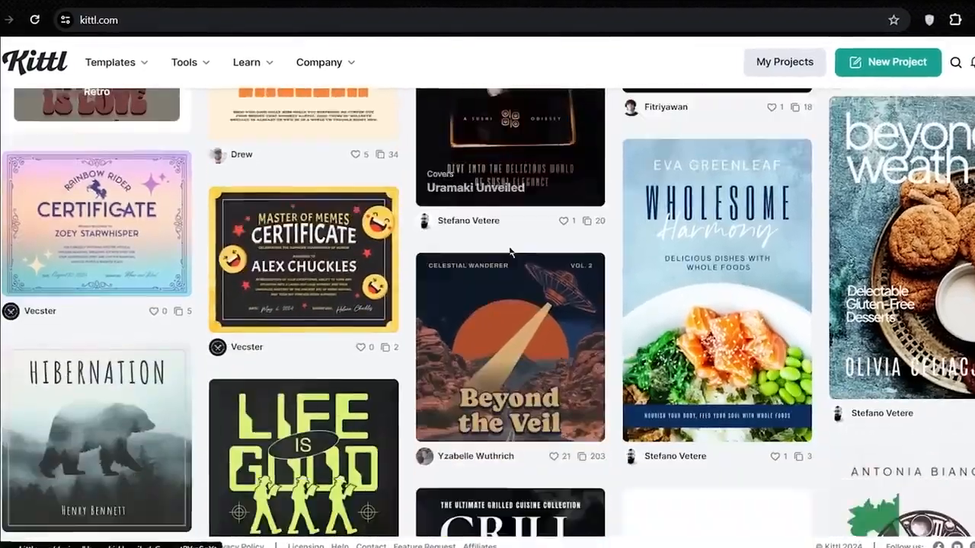
scroll(528, 342, "down", 6)
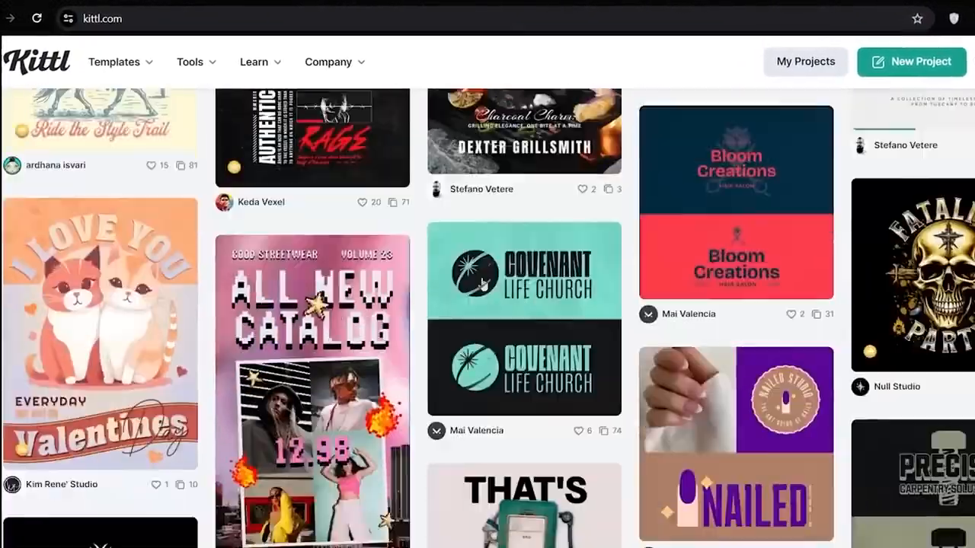
scroll(482, 283, "down", 10)
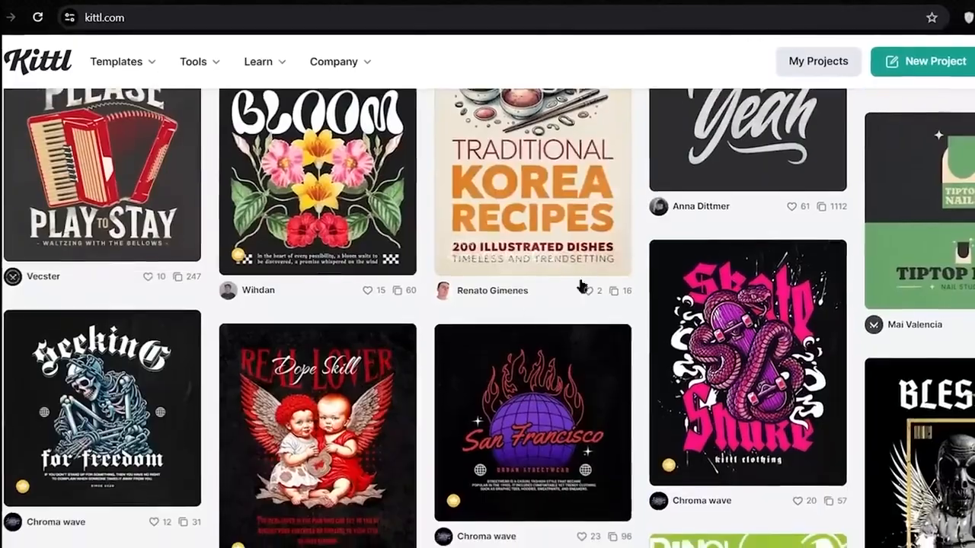
scroll(426, 305, "up", 10)
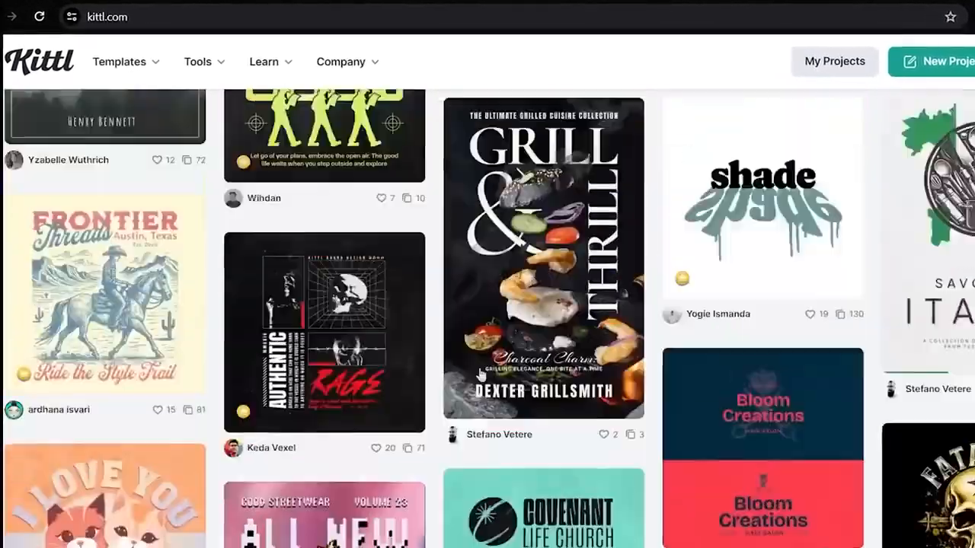
scroll(653, 257, "up", 15)
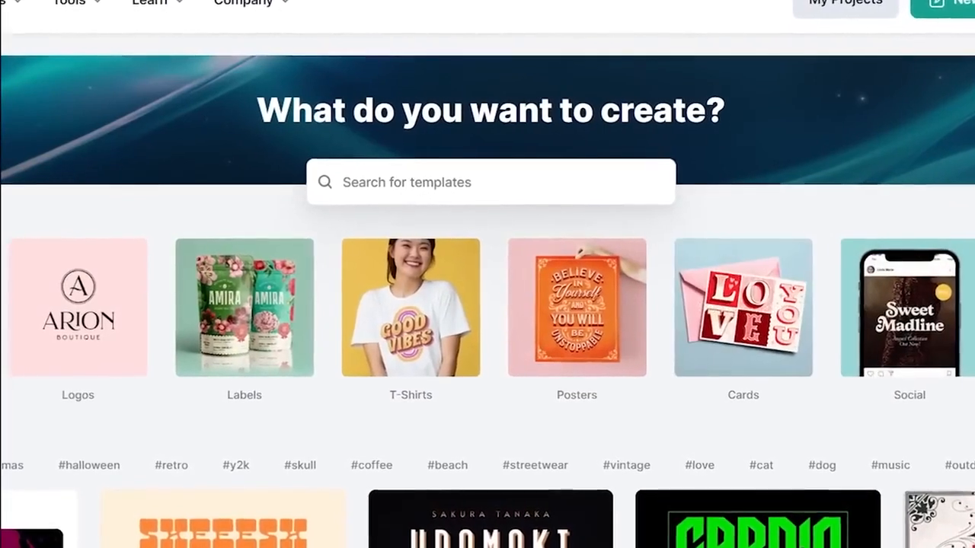
scroll(895, 304, "right", 2)
left_click(443, 184)
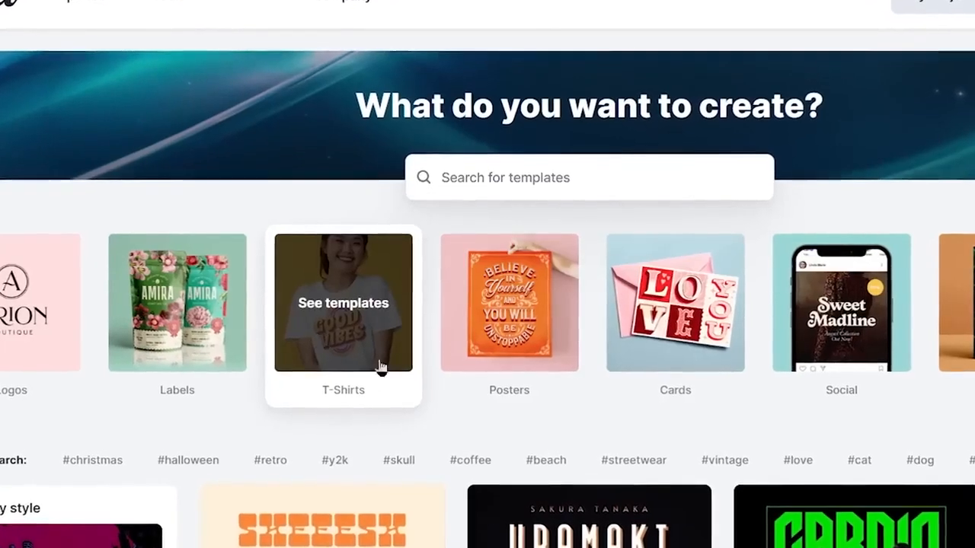
- Open the T-Shirts template category and look through its designs
left_click(381, 367)
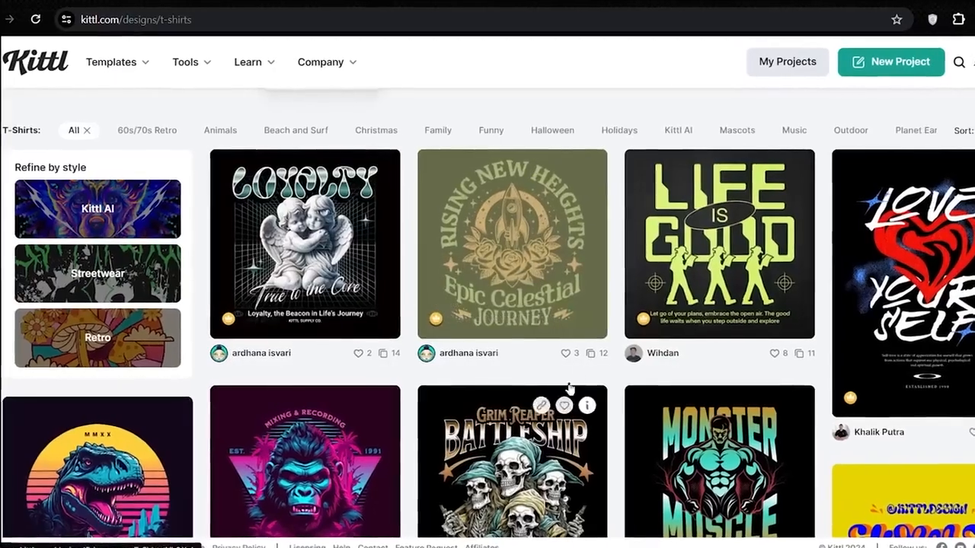
scroll(569, 392, "down", 3)
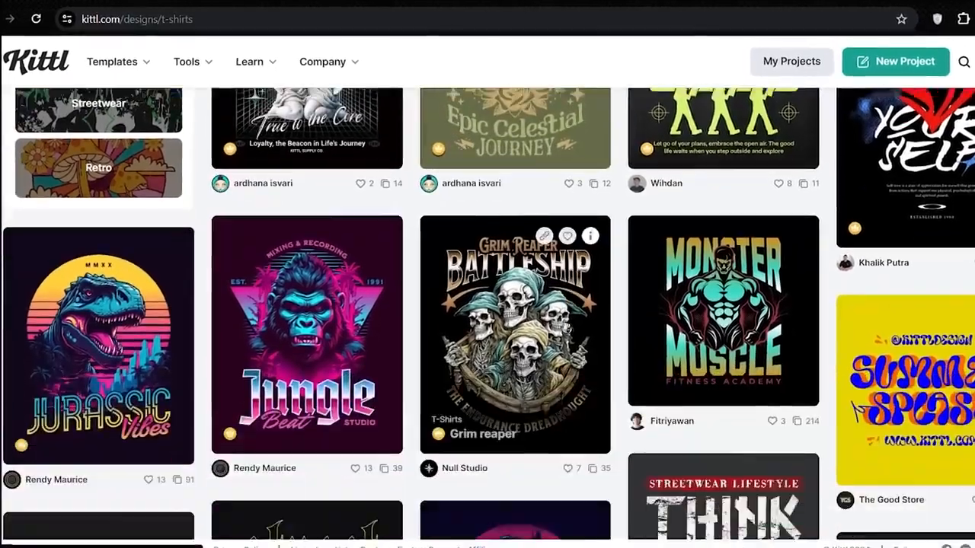
scroll(567, 327, "down", 4)
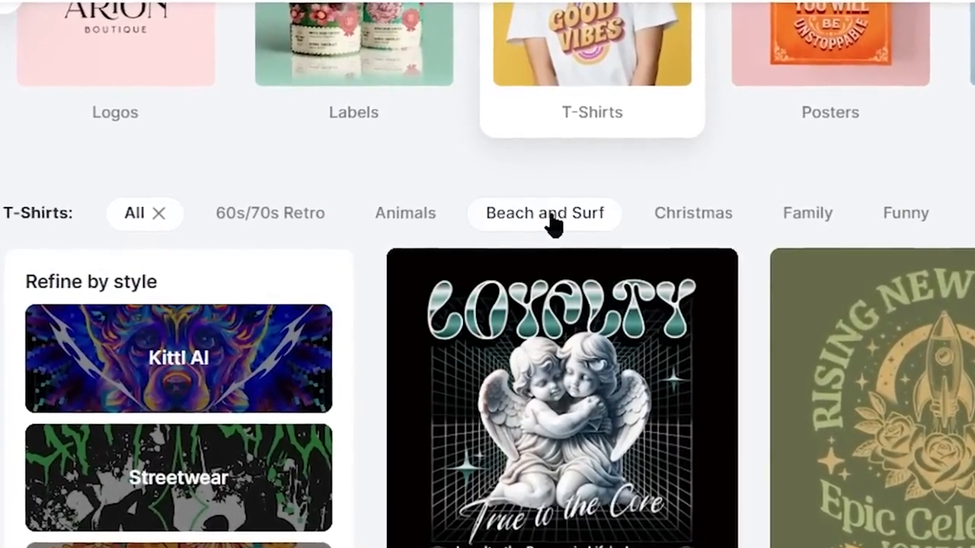
- Filter the T-shirt templates by Beach and Surf and look through the designs
left_click(548, 215)
scroll(794, 67, "down", 5)
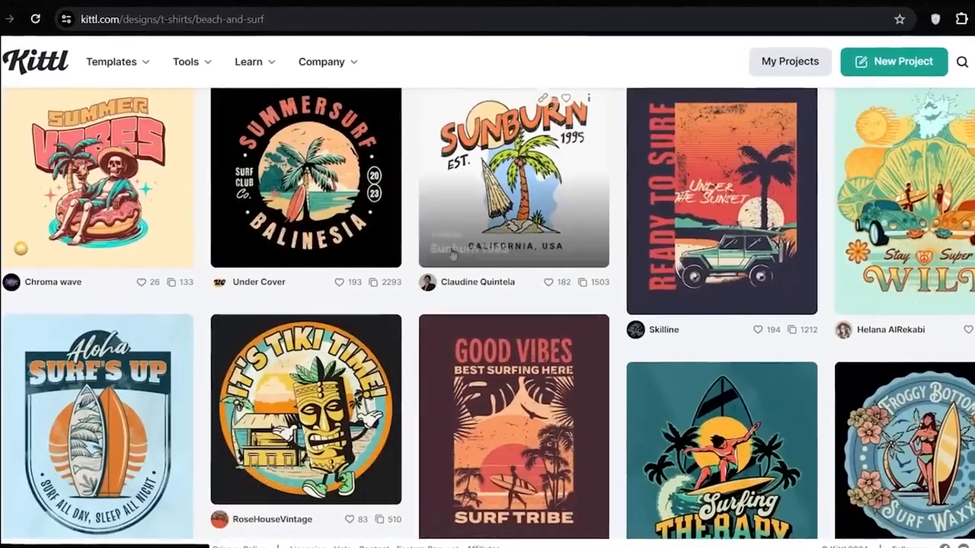
scroll(457, 319, "down", 4)
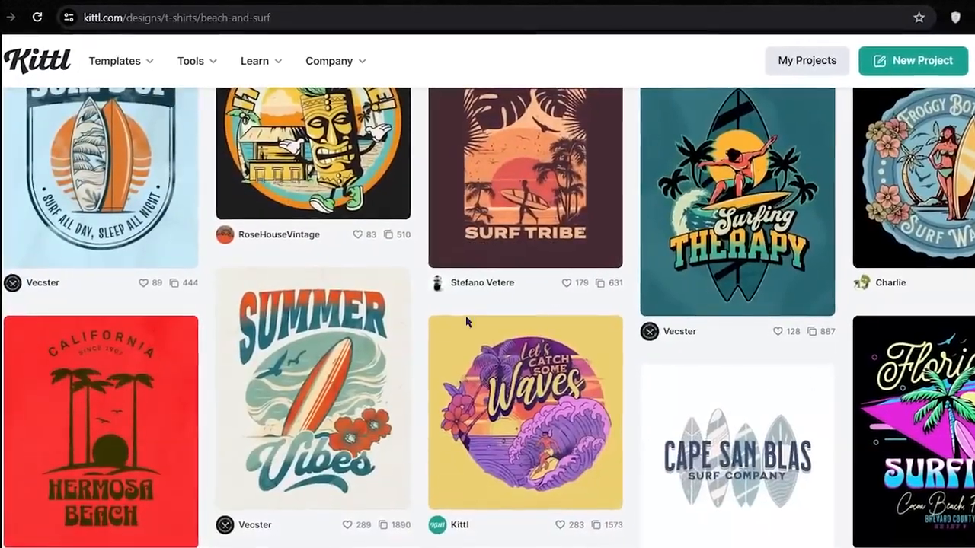
scroll(466, 322, "down", 3)
- Browse the 60s/70s Retro T-shirt templates and open the Free Spirit design for editing
scroll(664, 333, "down", 5)
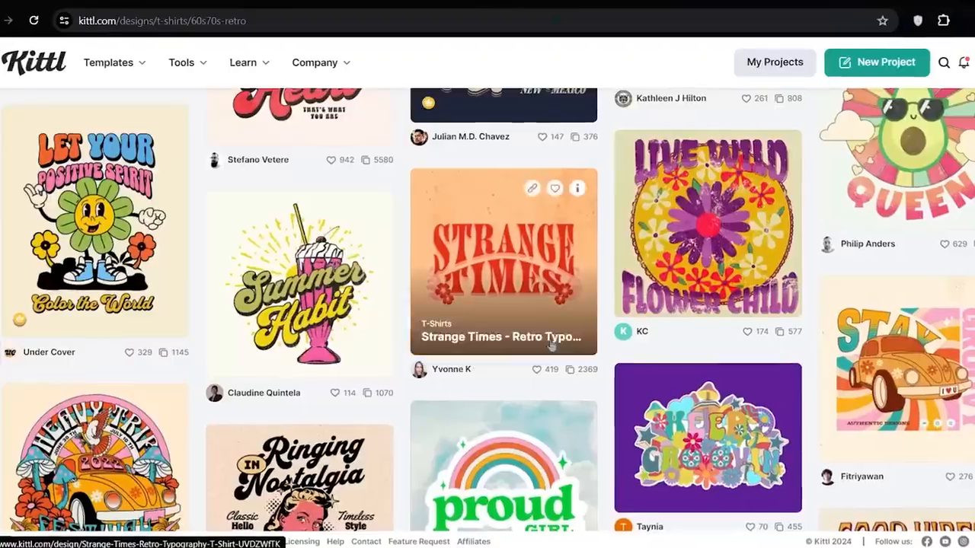
scroll(551, 346, "down", 10)
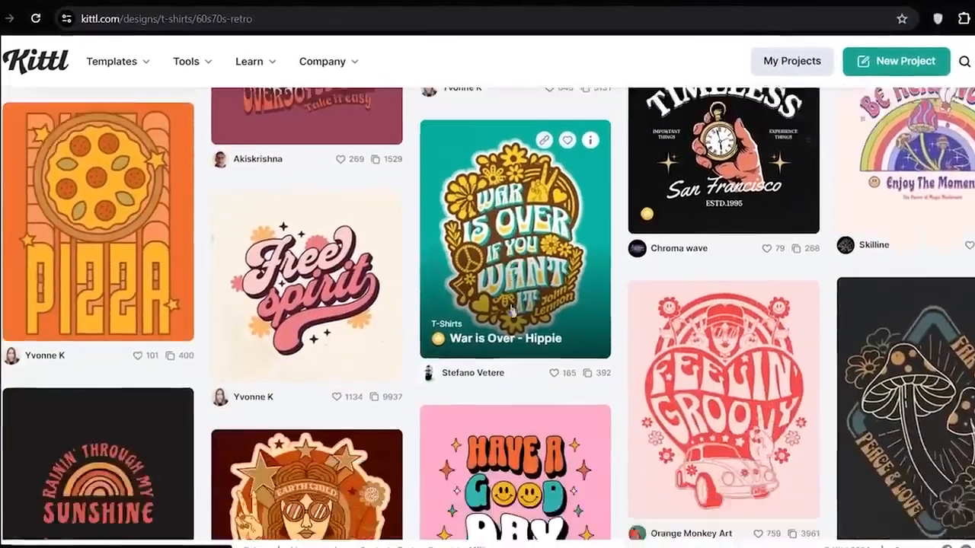
scroll(512, 312, "down", 1)
left_click(305, 228)
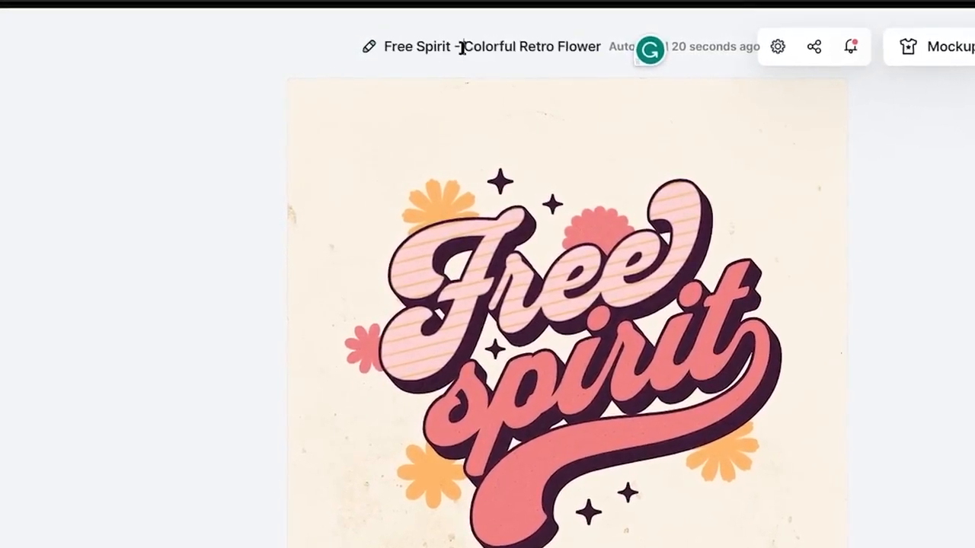
- Remove "Colorful Retro Flower" from the project title
left_click_drag(559, 52, 626, 61)
key("BackSpace")
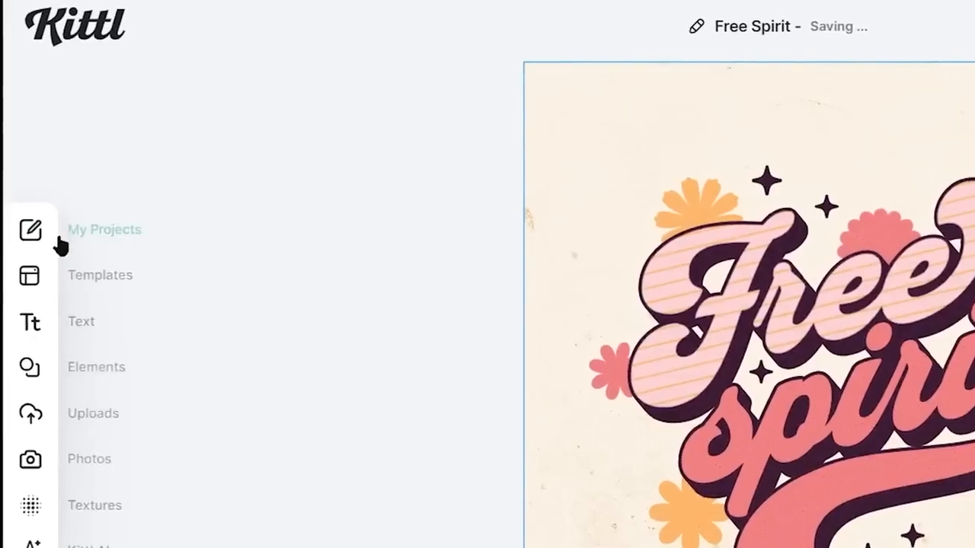
- Show the saved projects and look through the list
left_click(30, 236)
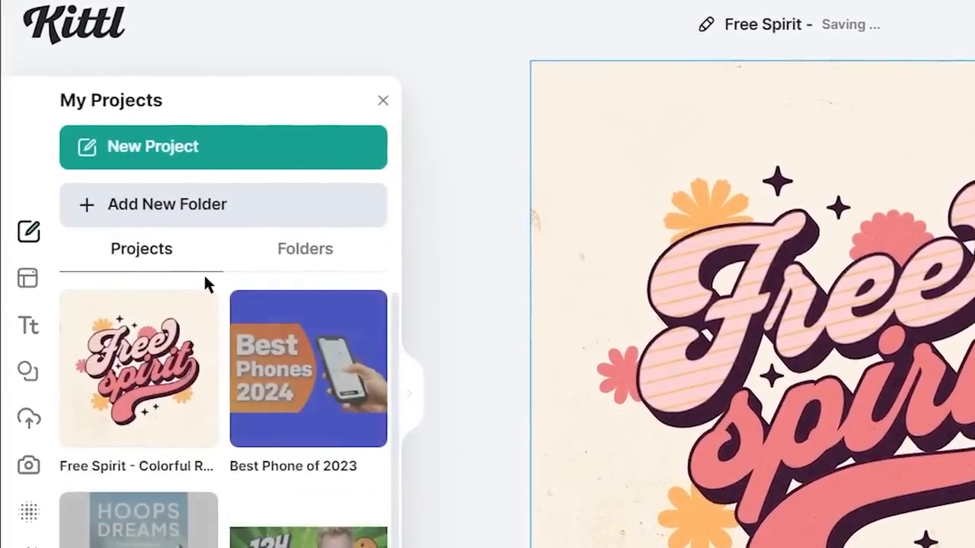
scroll(278, 373, "down", 1)
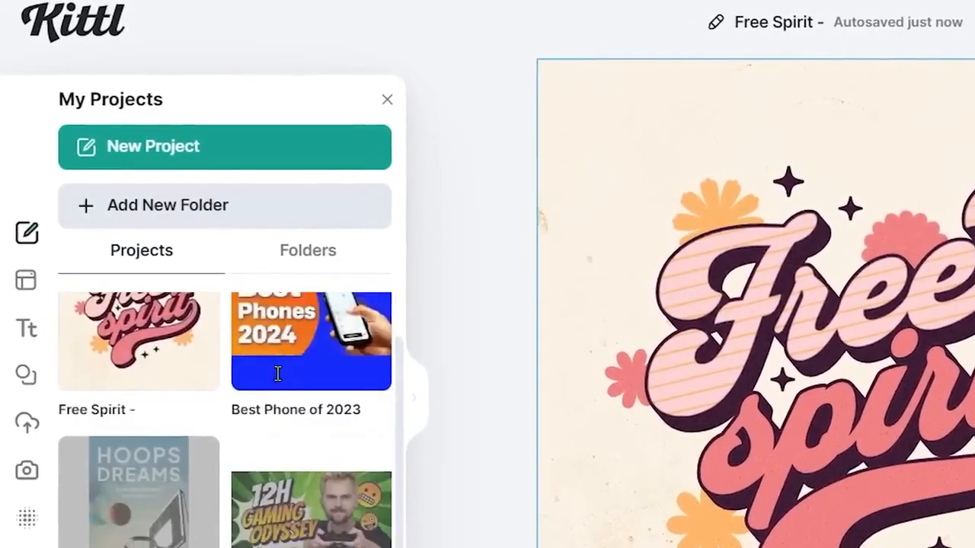
scroll(278, 373, "down", 2)
scroll(218, 437, "up", 3)
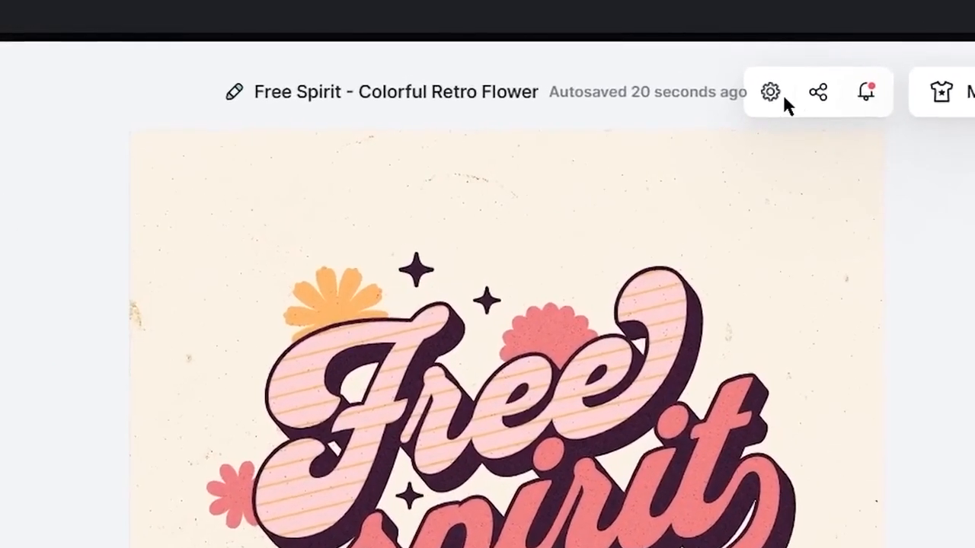
- Set the artboard to a custom size of 12 by 16 inches
left_click(760, 79)
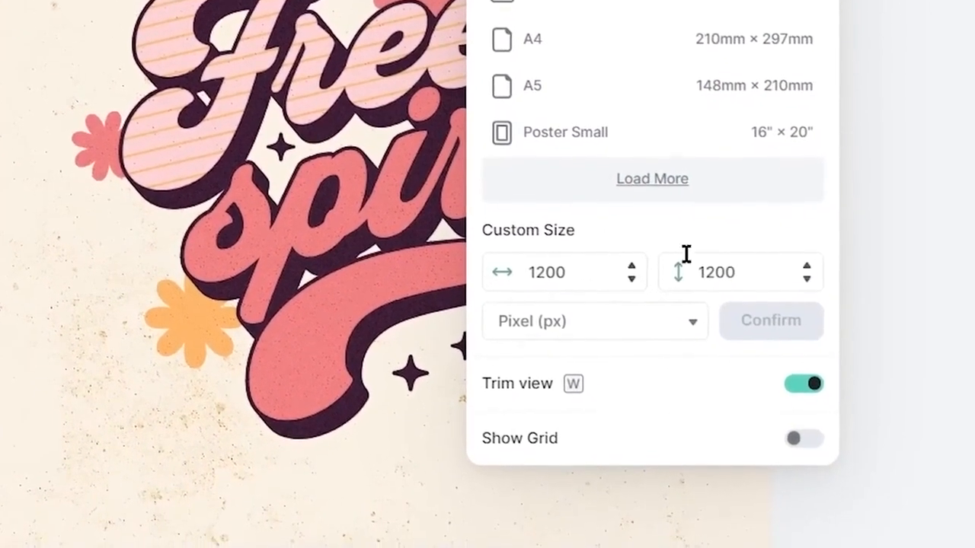
left_click(642, 335)
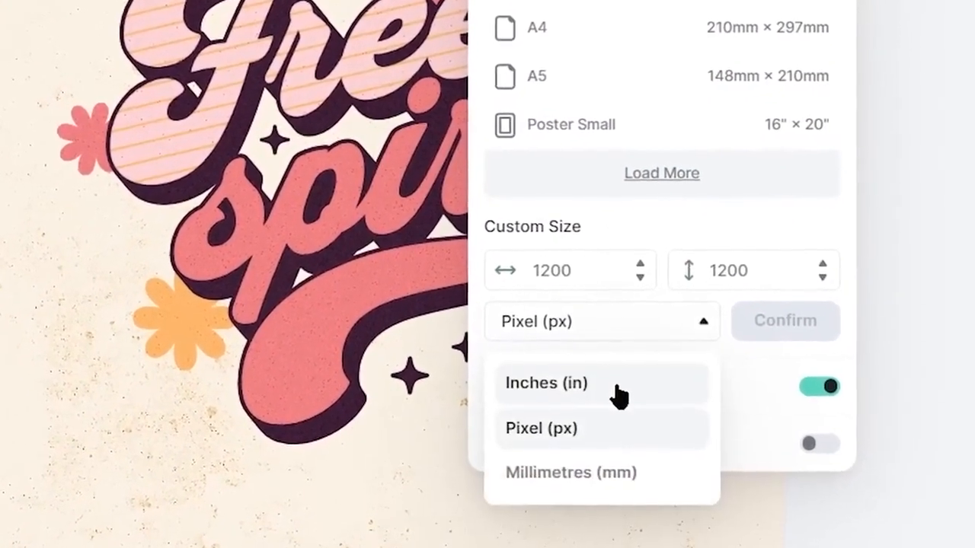
left_click(609, 380)
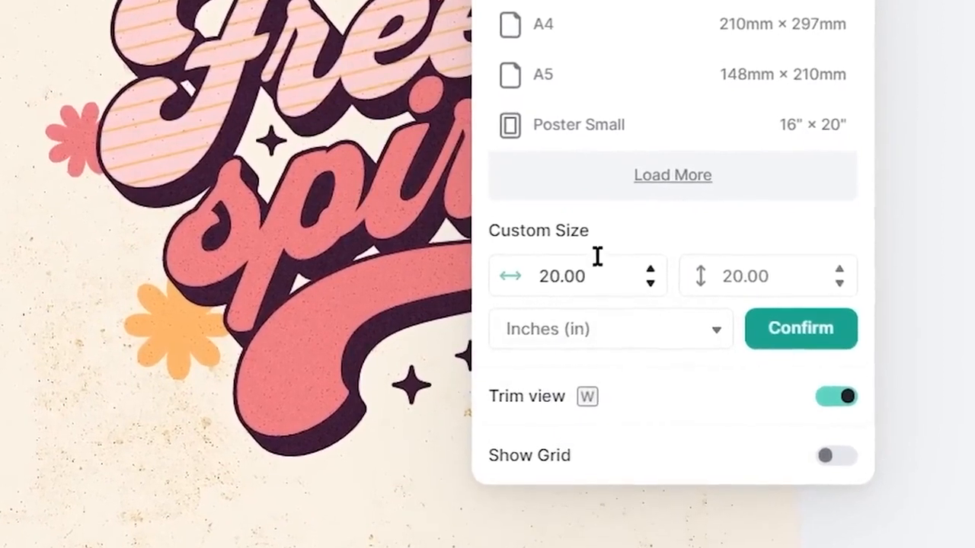
double_click(599, 266)
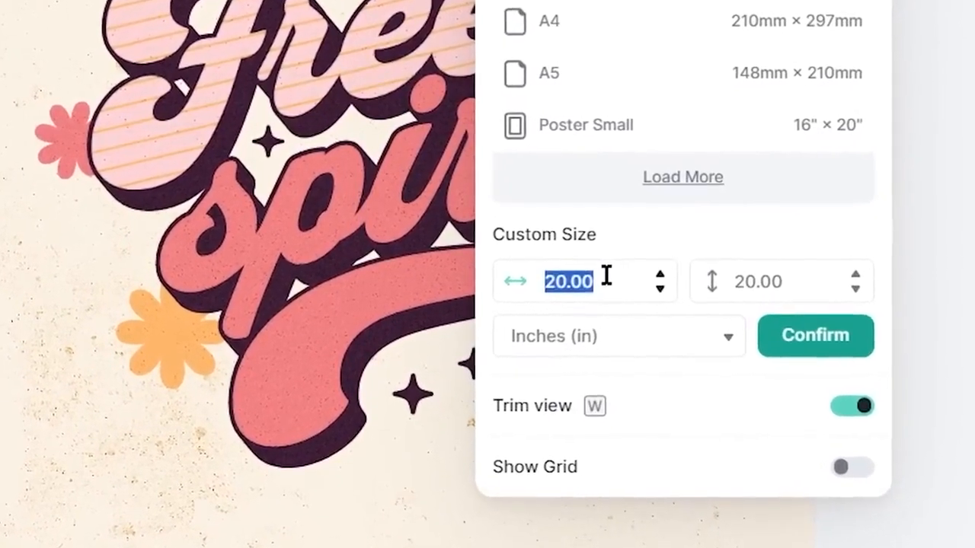
type("12")
key("Return")
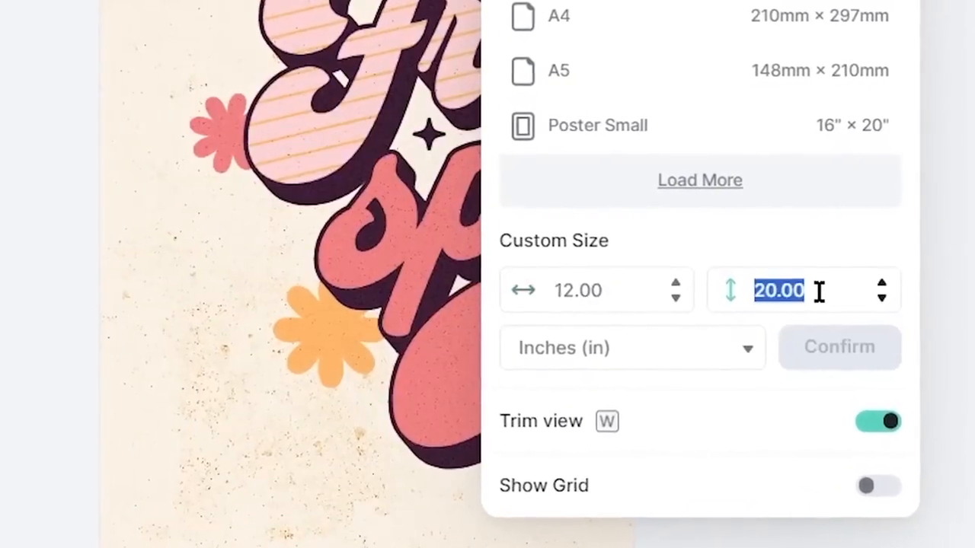
type("16")
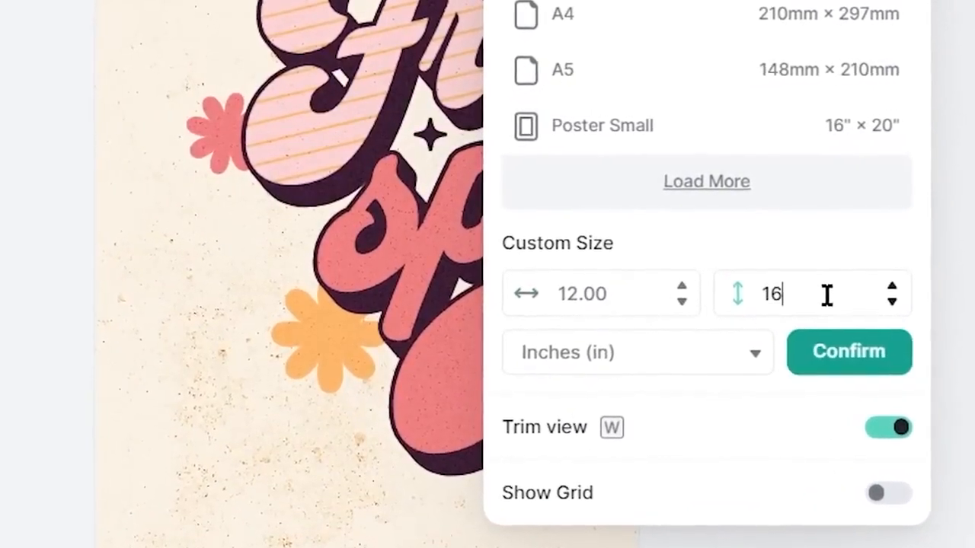
left_click(848, 351)
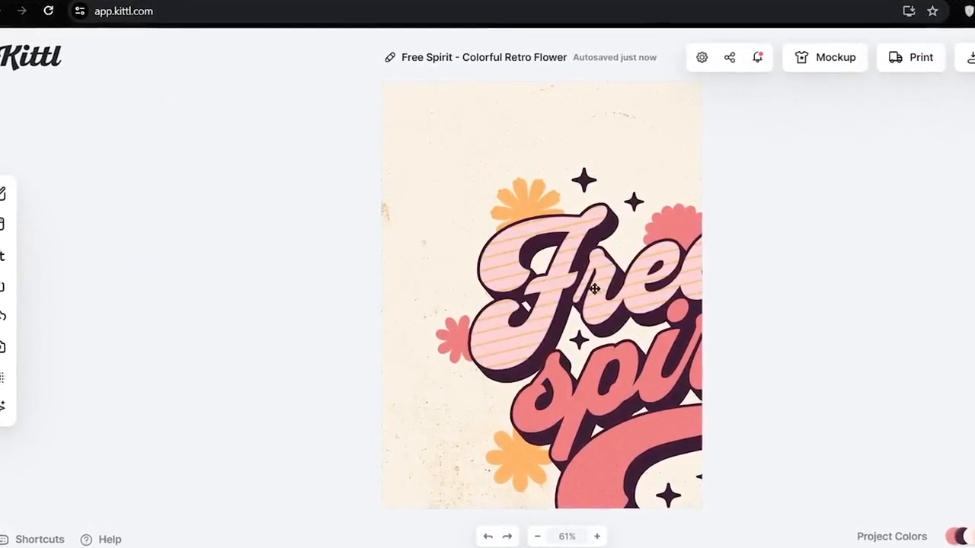
- Try moving and enlarging the "Free" text on the artboard
left_click_drag(604, 289, 500, 279)
left_click_drag(494, 228, 505, 236)
left_click_drag(389, 176, 97, 2)
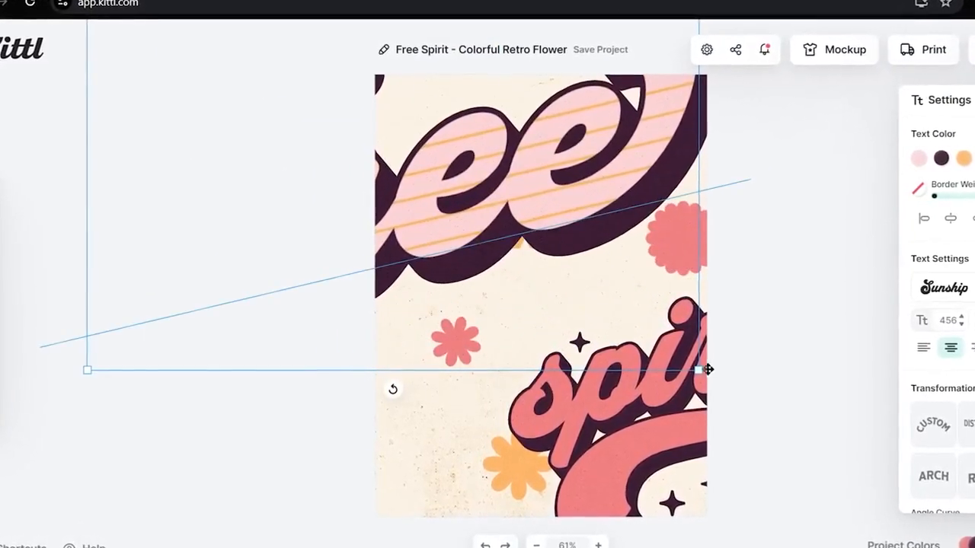
left_click_drag(781, 451, 965, 539)
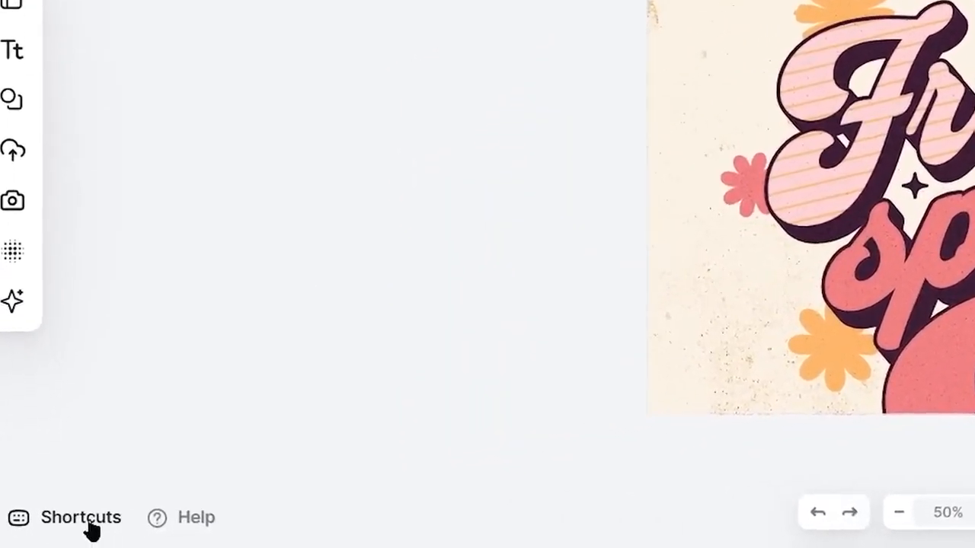
- Open the list of keyboard shortcuts to review it
left_click(84, 519)
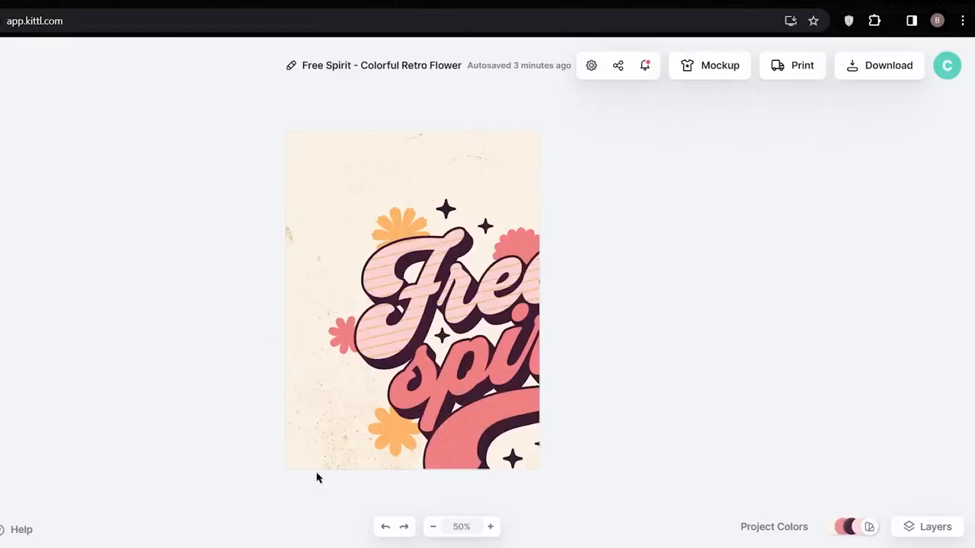
- Hide the Flowers and Stars layer groups
scroll(521, 245, "up", 2)
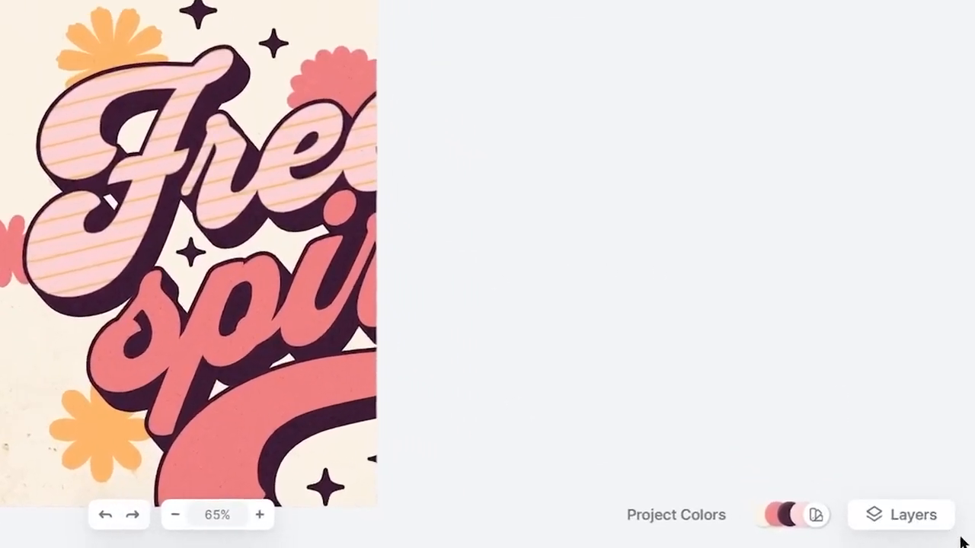
left_click(914, 513)
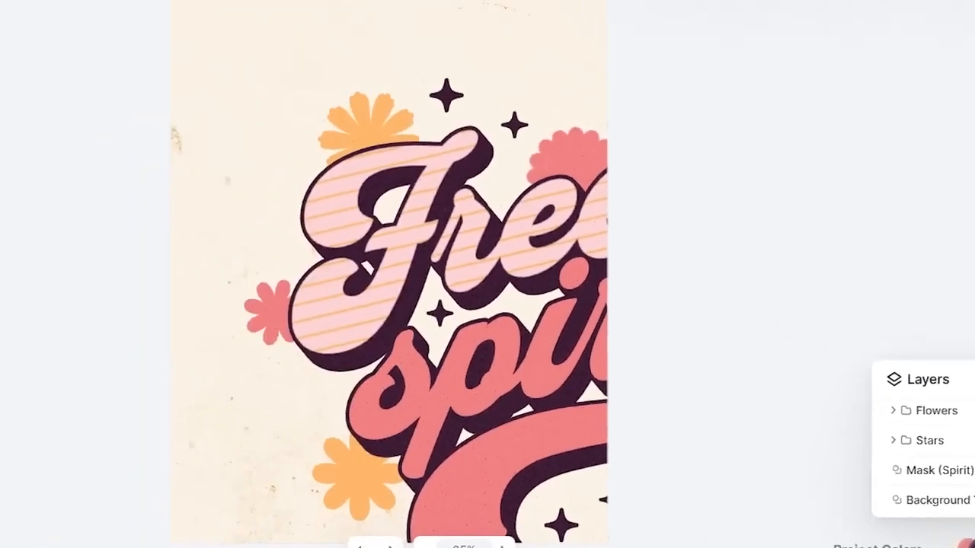
left_click(929, 347)
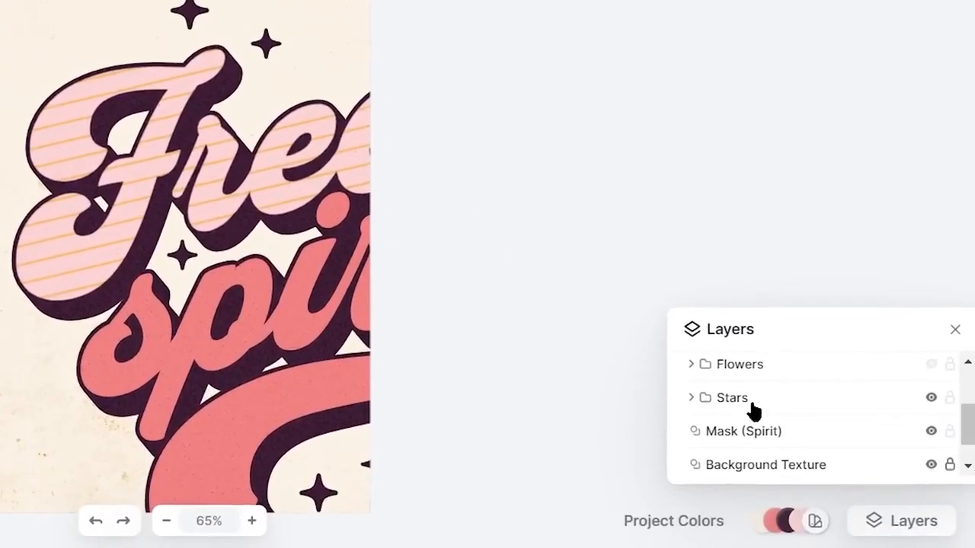
left_click(930, 397)
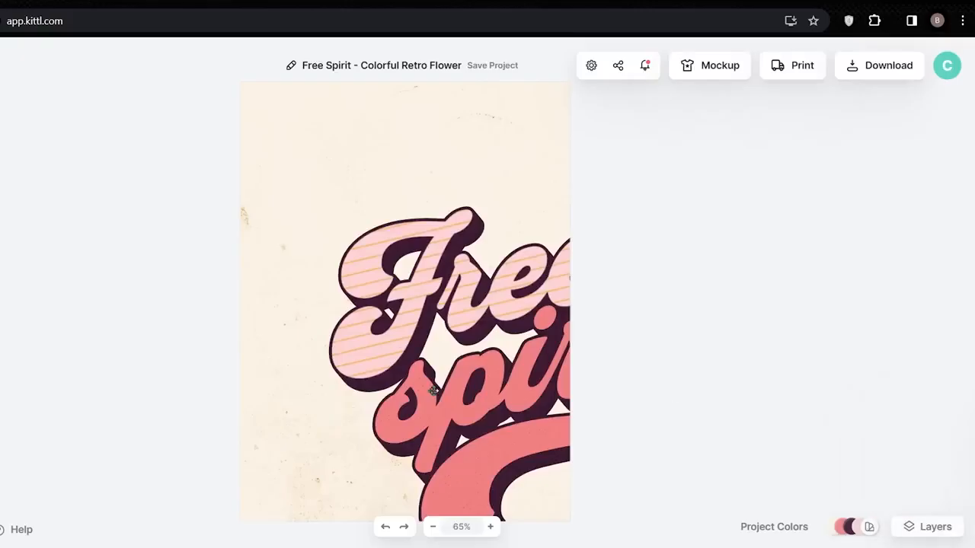
- Select all the artwork, scale it down and reposition it so the full "Free spirit" lettering fits on the artboard
key("ctrl+a")
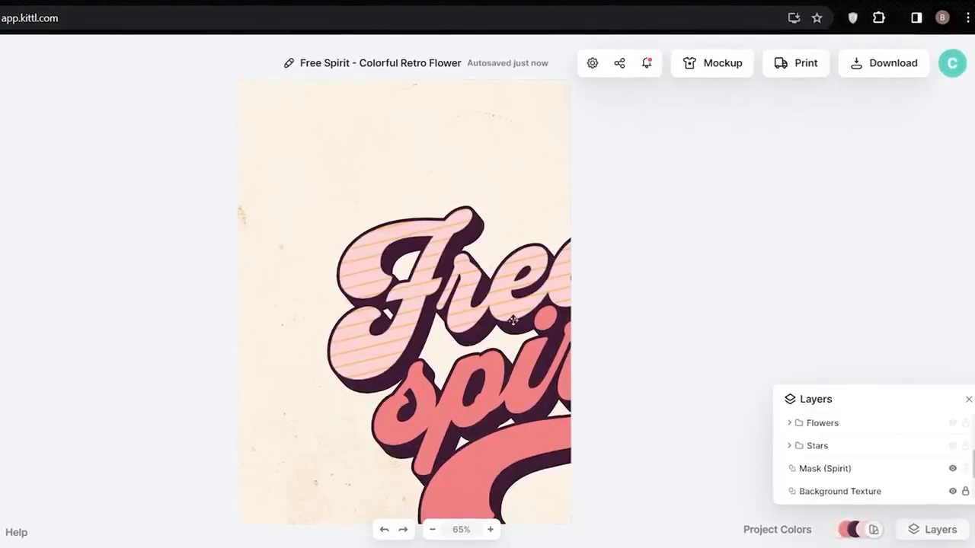
key("ctrl+a")
left_click_drag(719, 181, 585, 276)
left_click_drag(494, 377, 446, 297)
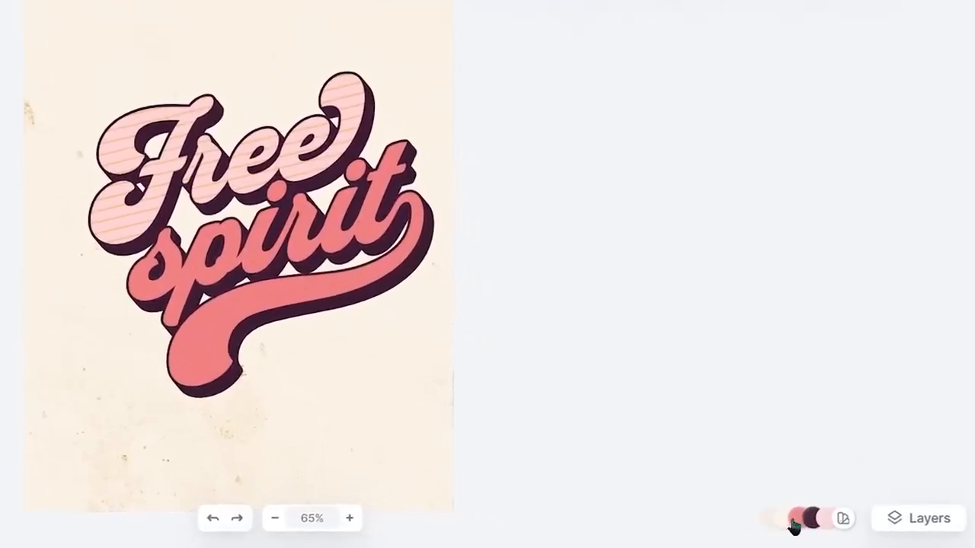
- Preview the available project color palettes and recolor the design with a yellow and dark red palette
mouse_move(798, 525)
left_click(846, 520)
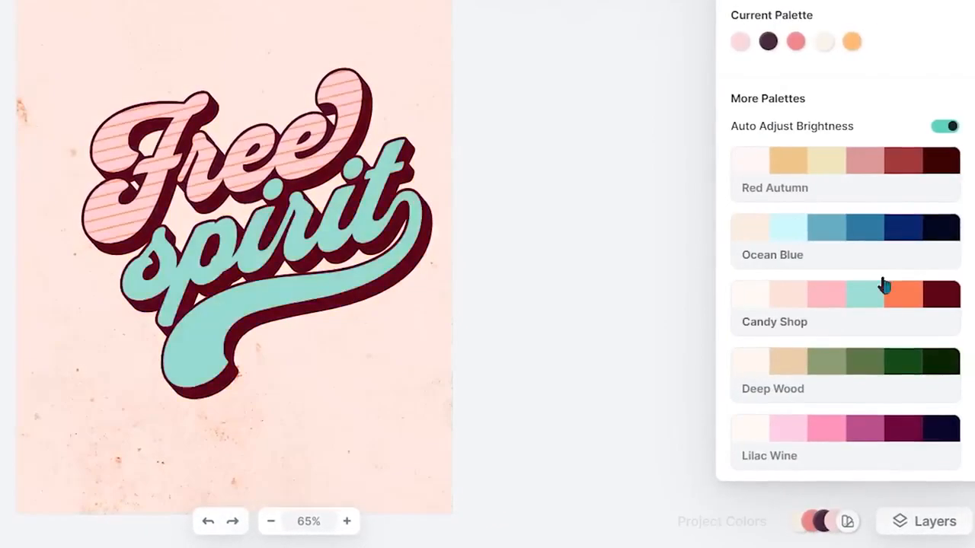
scroll(869, 297, "down", 2)
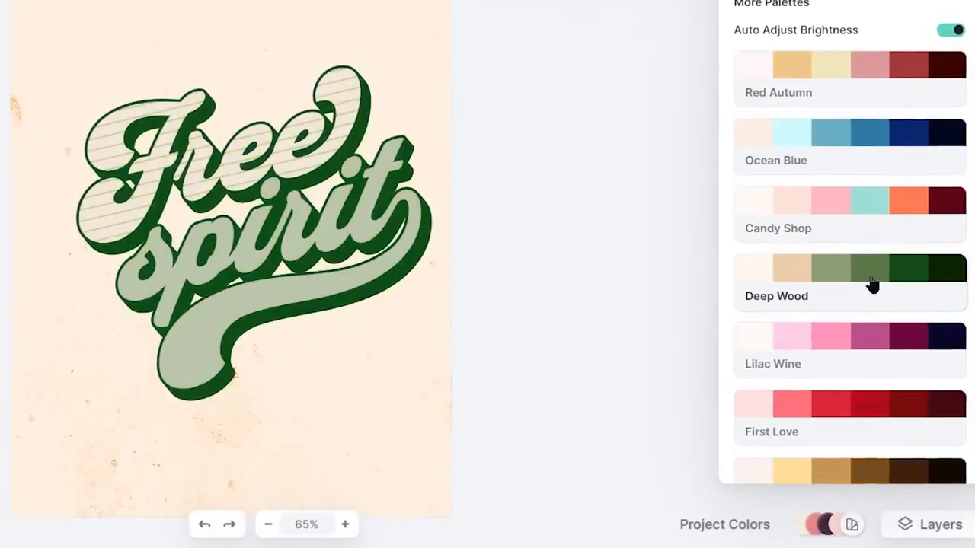
scroll(876, 329, "down", 1)
scroll(875, 316, "down", 3)
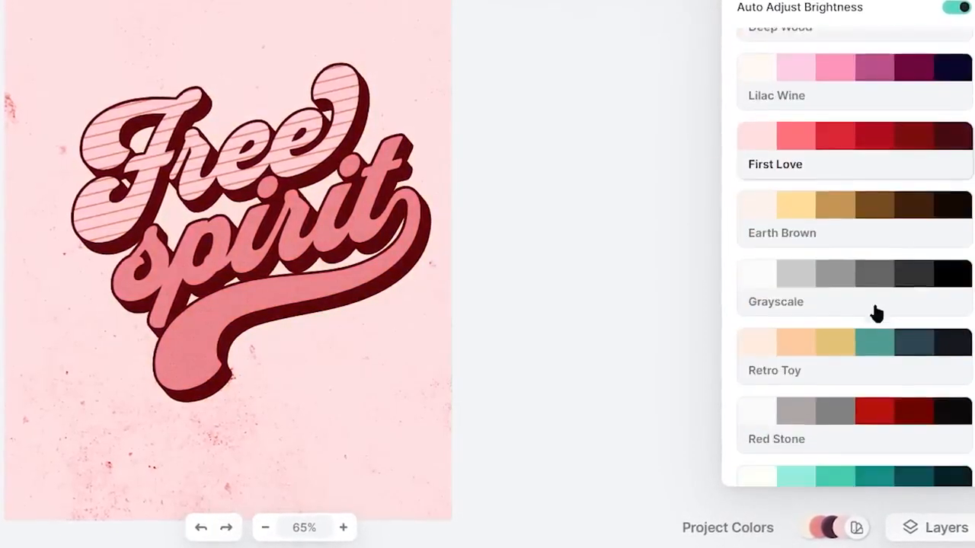
scroll(876, 198, "down", 5)
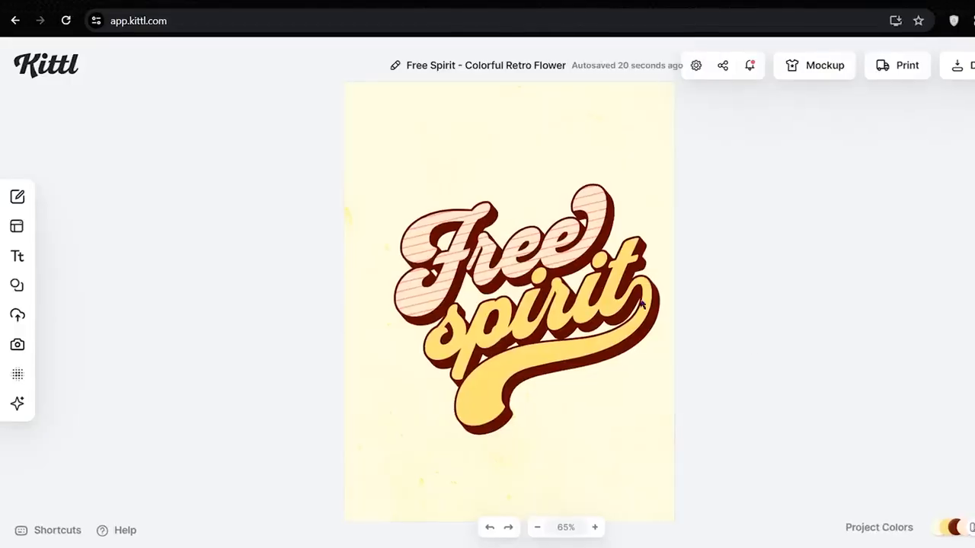
- Try a magenta shadow color (a51058) and an orange fill (ff9100) on the "Free" text
mouse_move(10, 254)
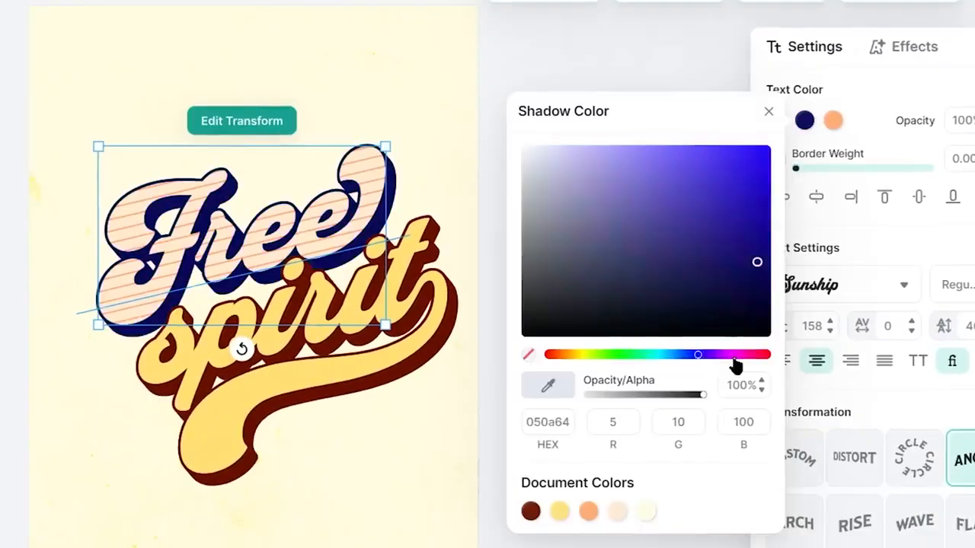
left_click_drag(733, 359, 752, 357)
left_click_drag(766, 273, 772, 150)
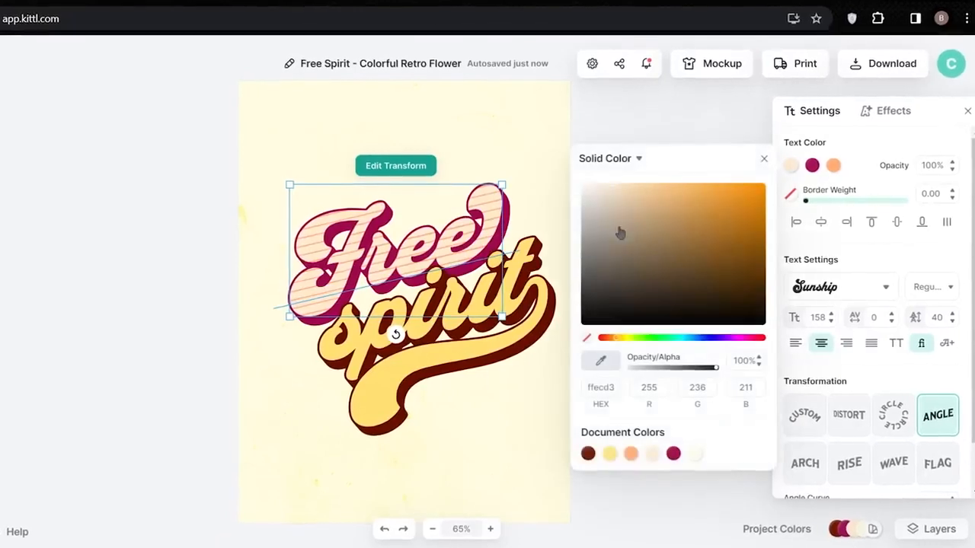
left_click_drag(620, 232, 817, 172)
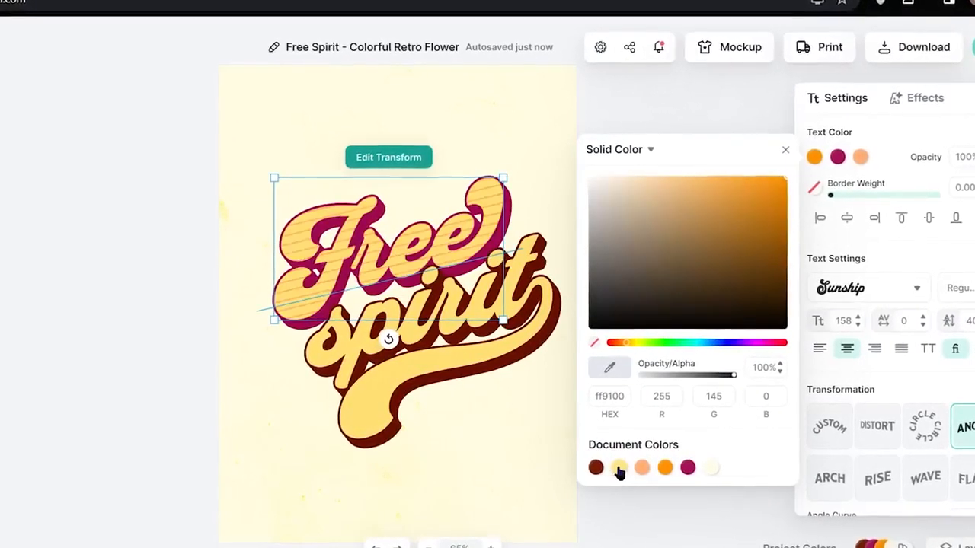
- Set the fill of the "Free" text to the pale cream document color and try a heavier border on it
left_click(713, 470)
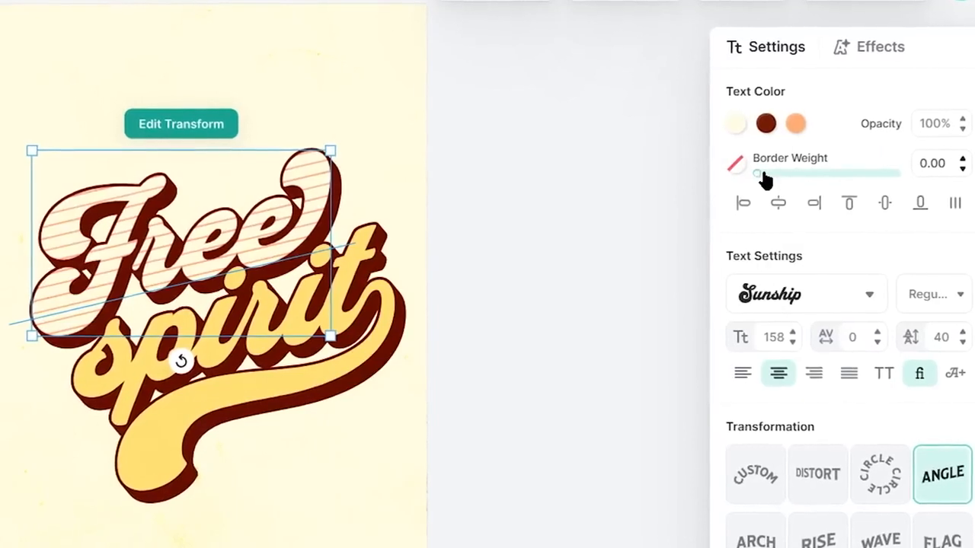
left_click_drag(758, 180, 822, 186)
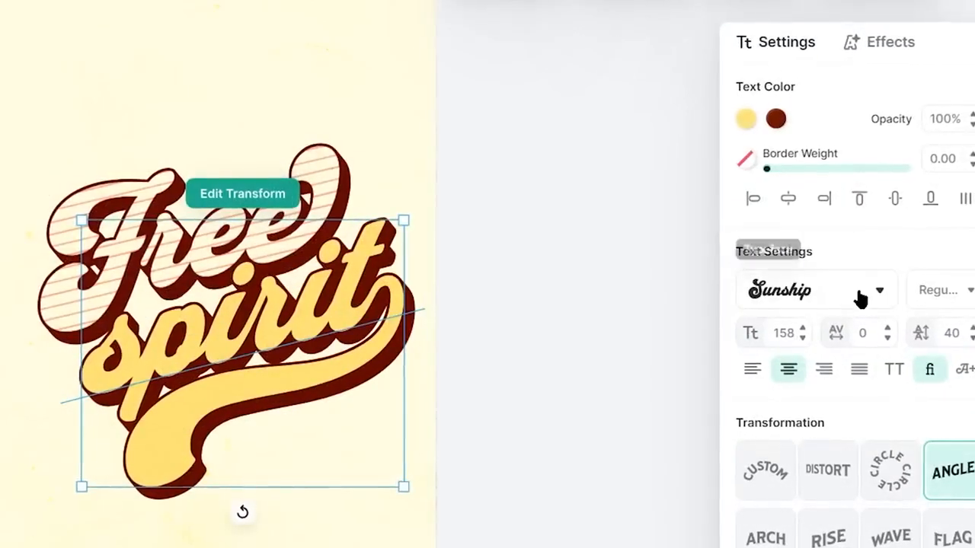
- Try the Roboto typeface and a letter spacing of 50 on the "spirit" text
left_click(881, 294)
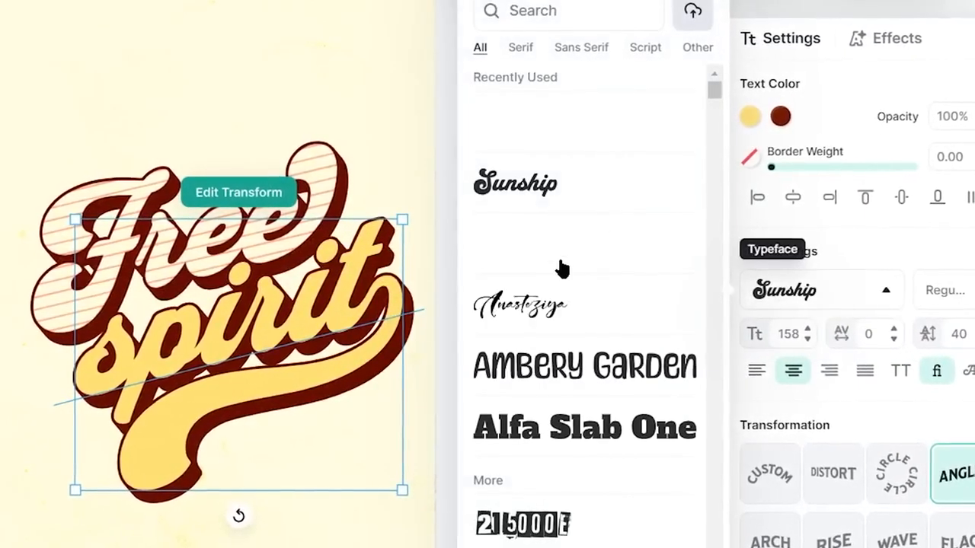
scroll(561, 266, "down", 5)
scroll(570, 302, "down", 8)
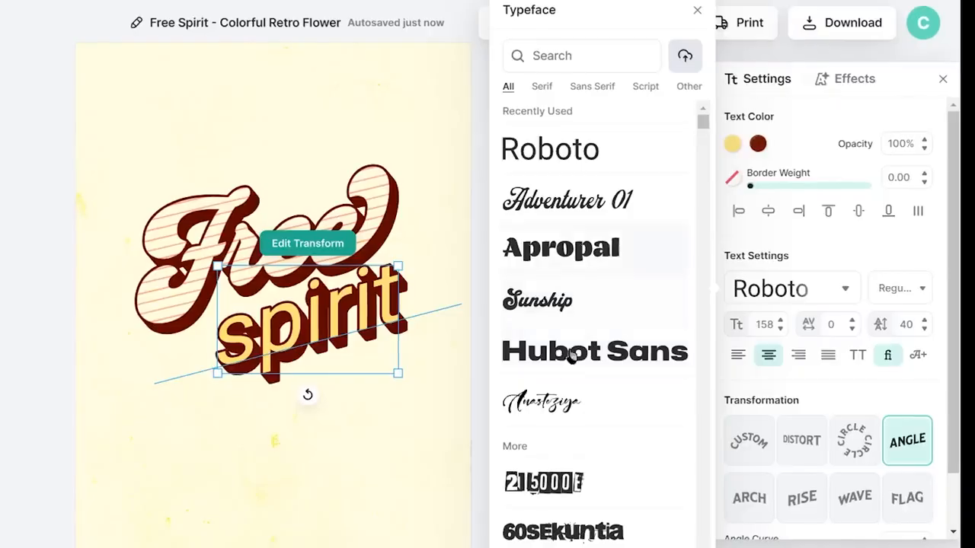
scroll(612, 302, "down", 5)
scroll(612, 302, "down", 7)
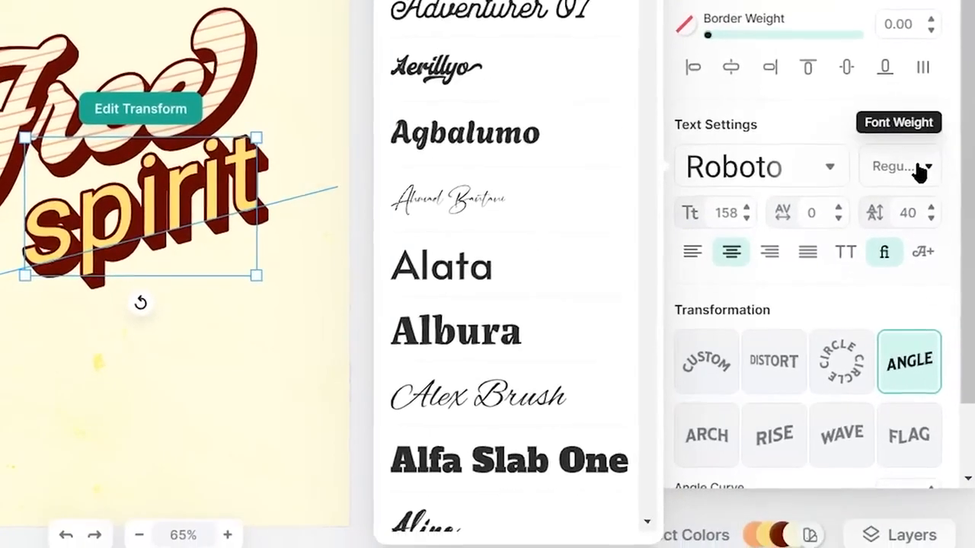
left_click(921, 289)
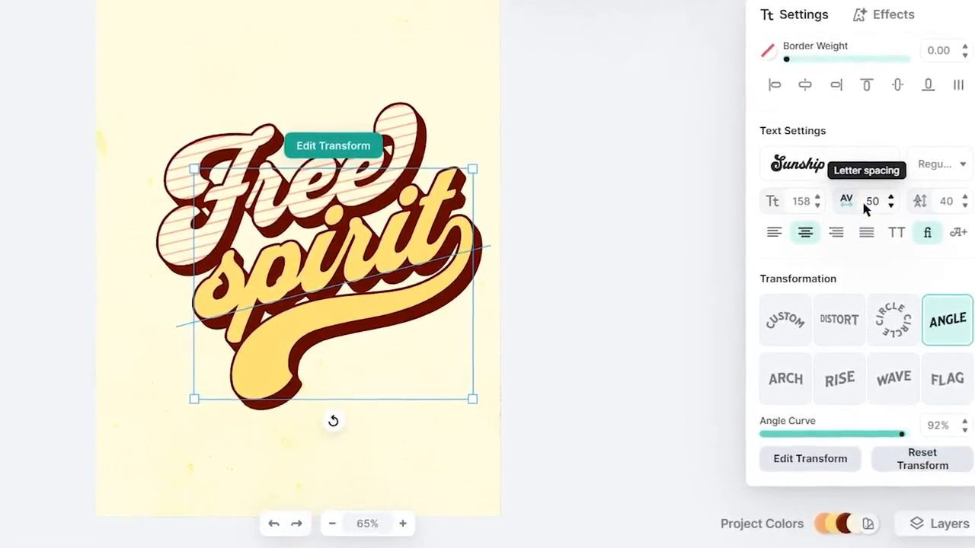
key("Return")
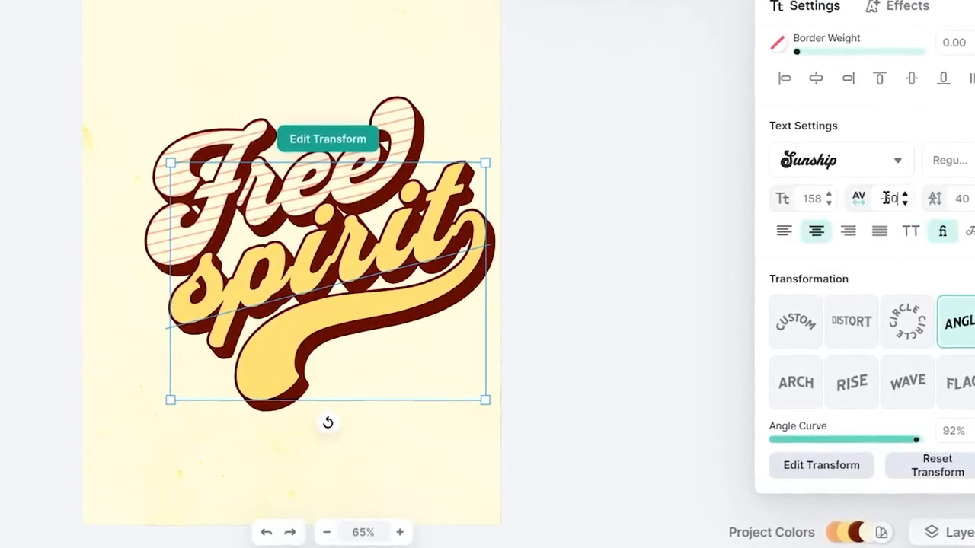
key("Return")
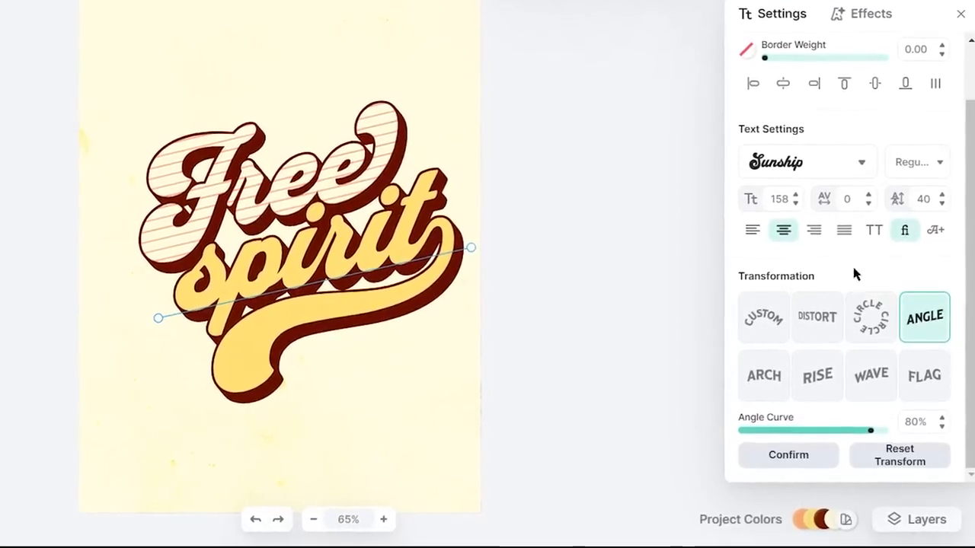
- Try the Circle transformation on "spirit" and a Distort transformation with its corner and edge handles pulled downward
left_click(871, 318)
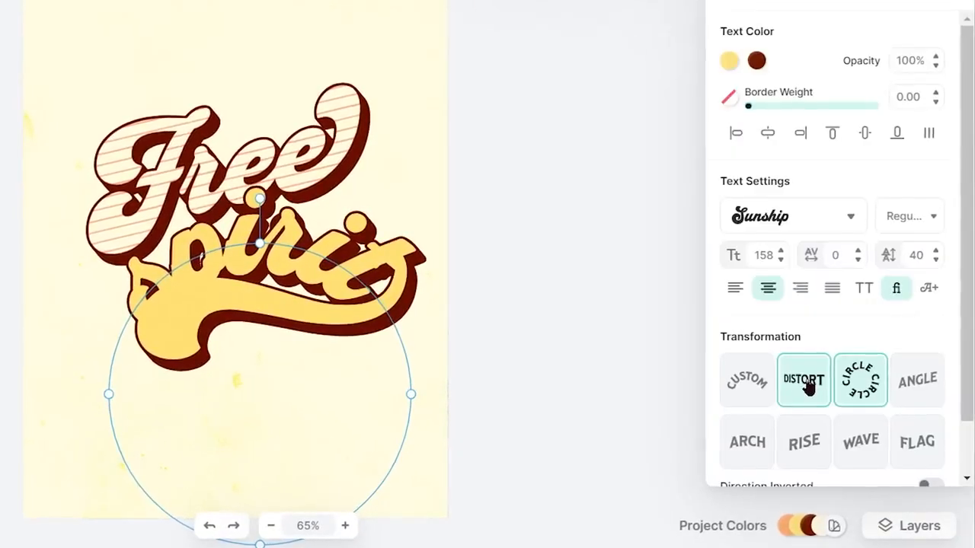
left_click(809, 389)
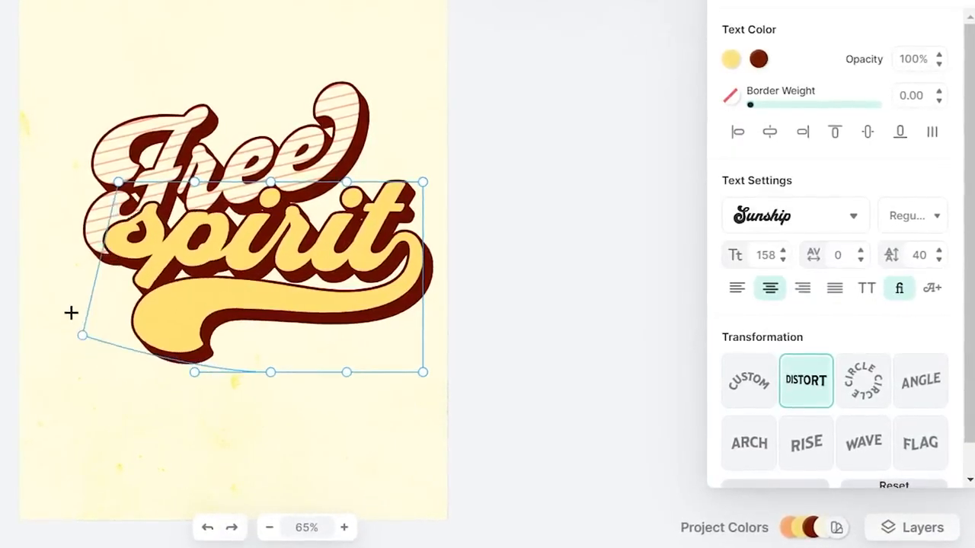
left_click_drag(422, 371, 371, 478)
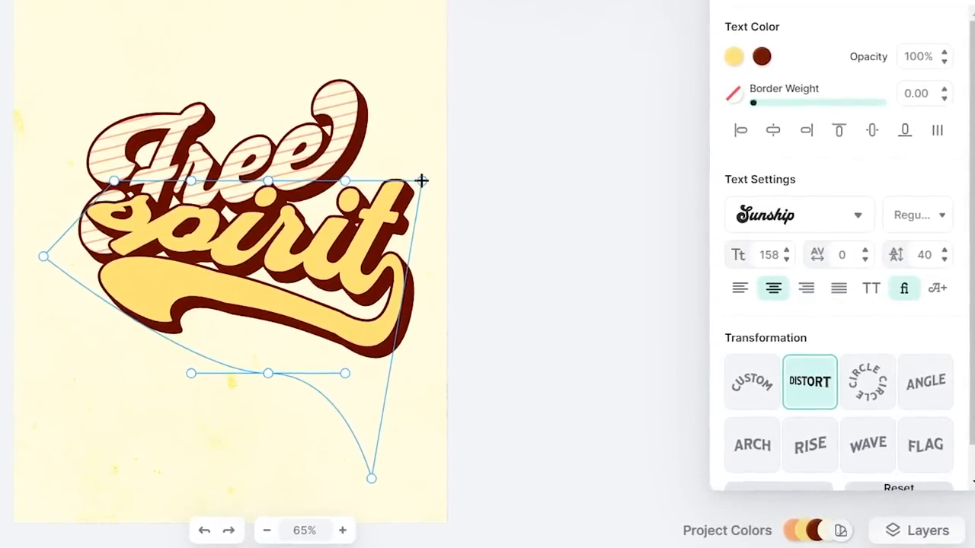
left_click_drag(422, 181, 383, 320)
left_click_drag(266, 181, 252, 305)
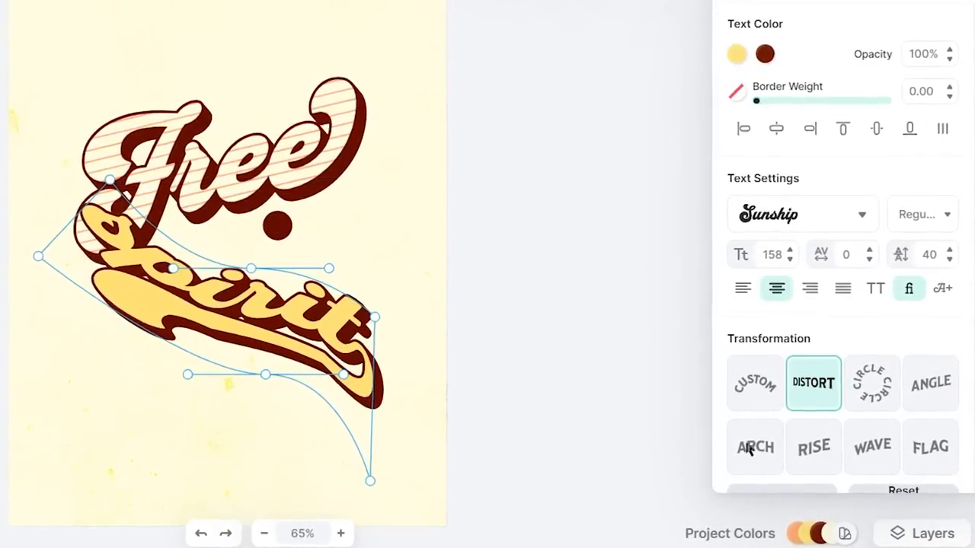
- Preview the Arch, Rise, Wave and Flag transformations on "spirit", bending the Flag curve's end down, and return to Angle
left_click(765, 457)
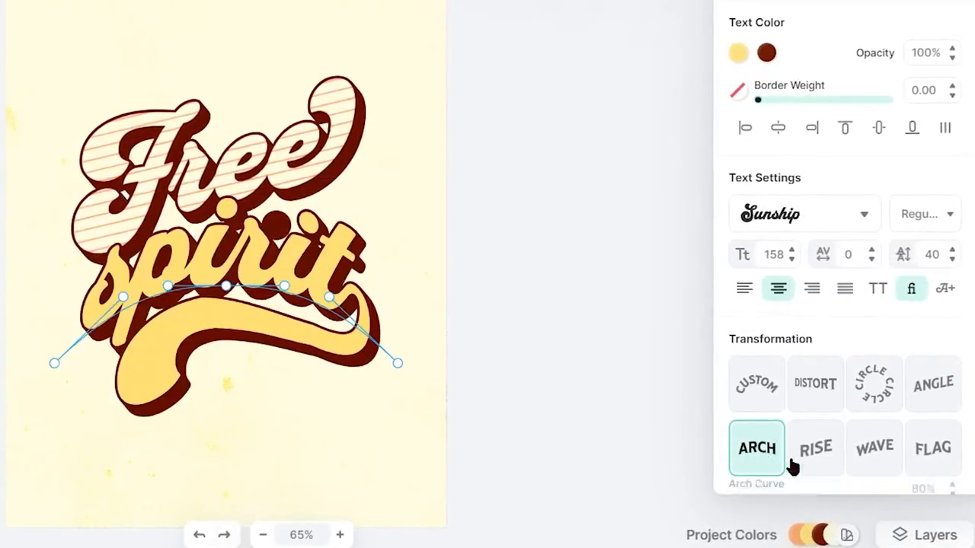
left_click(816, 457)
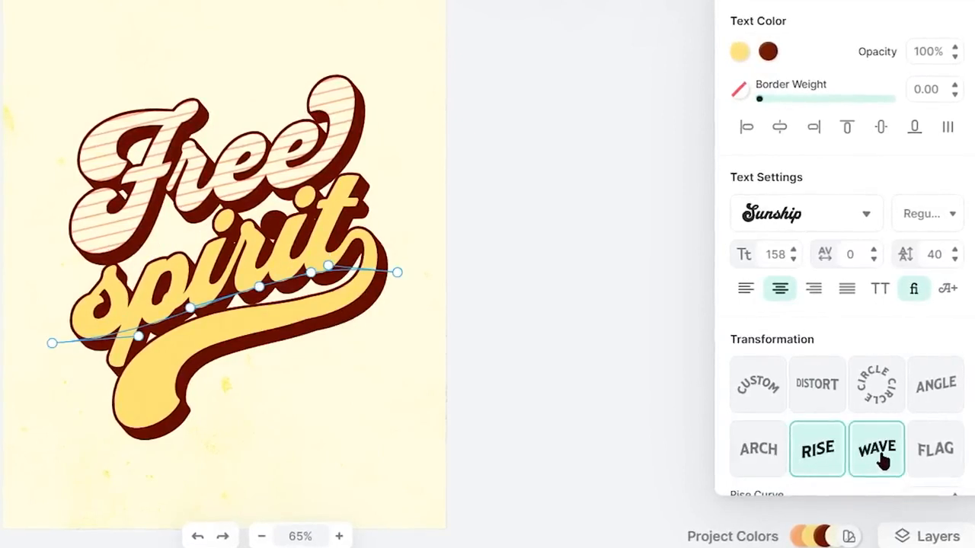
left_click(880, 457)
left_click(946, 455)
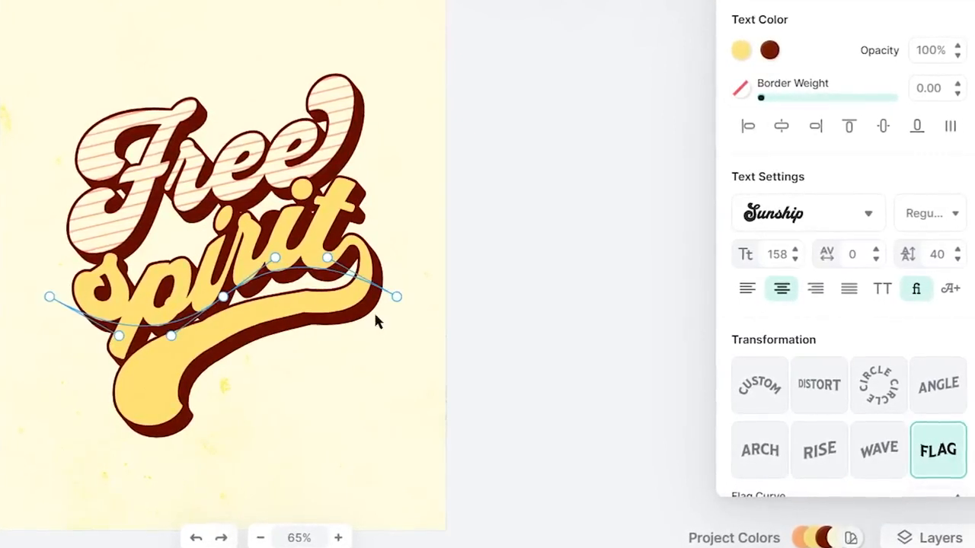
left_click_drag(397, 296, 425, 352)
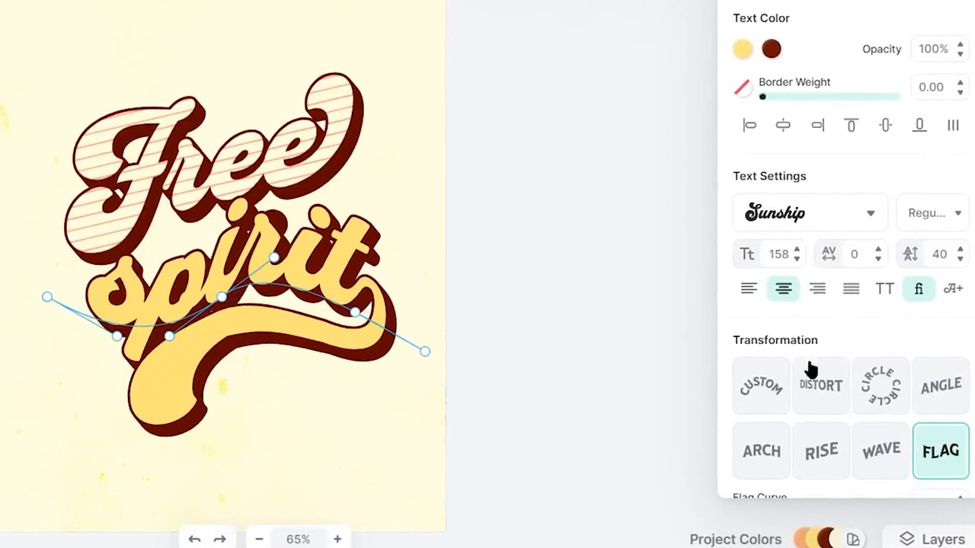
left_click(951, 393)
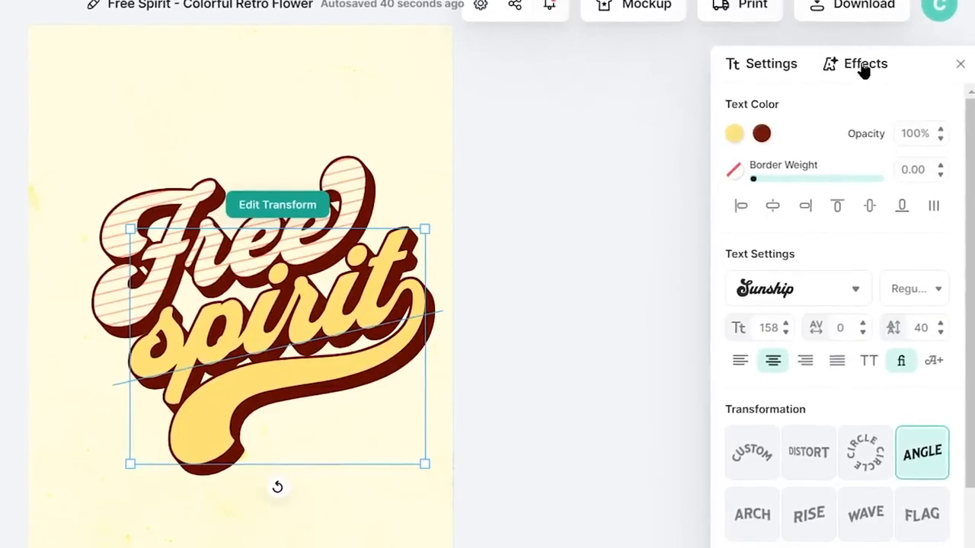
- Preview the shading effects on "spirit", including Drop Shadow, and try Block Shadow with an angle of 4°
left_click(864, 68)
left_click(763, 150)
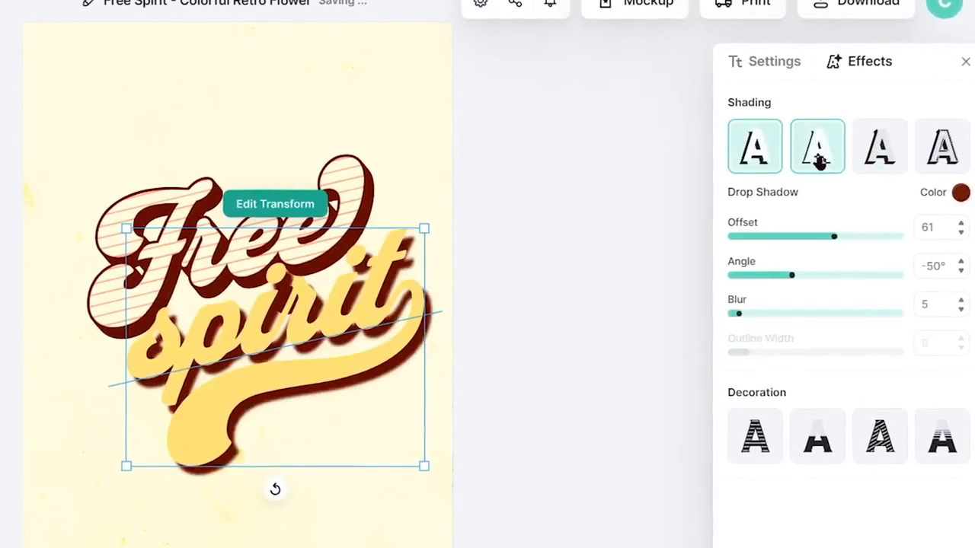
left_click(814, 150)
left_click(882, 146)
left_click_drag(800, 283, 828, 284)
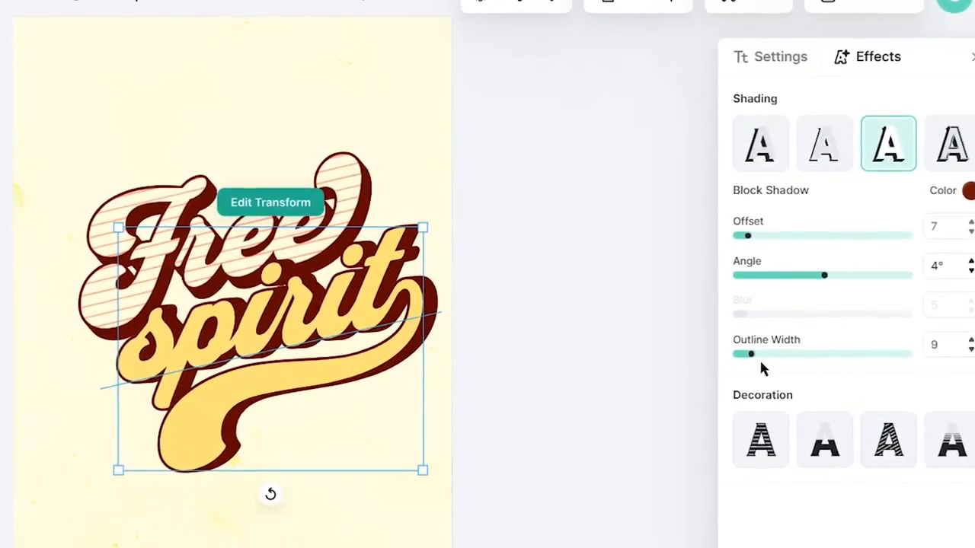
- Try a different outline width for the block shadow of "spirit" and preview a decoration effect on it
left_click_drag(765, 358, 792, 369)
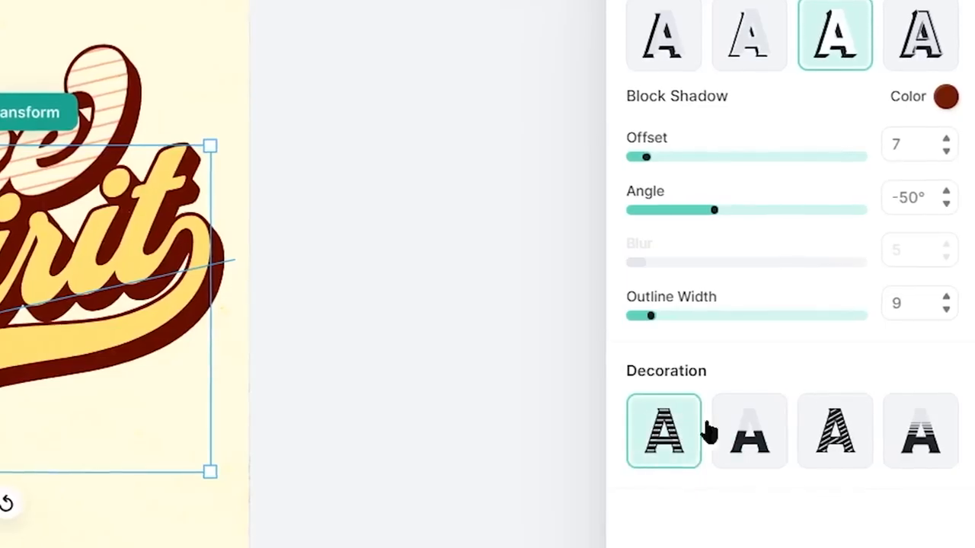
left_click(838, 431)
left_click(838, 431)
left_click(665, 432)
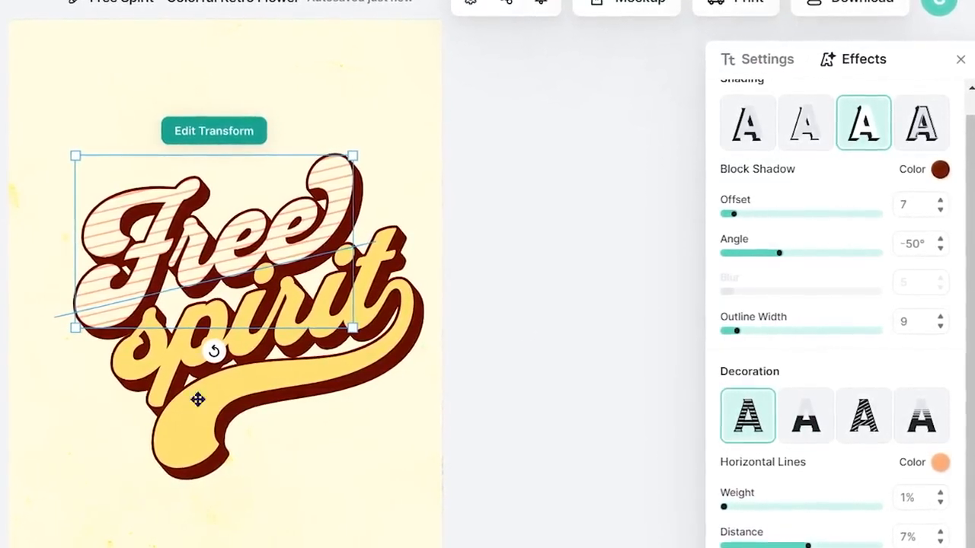
- Try the Horizontal Lines decoration on "spirit" with the line color changed to bright red
left_click(277, 365)
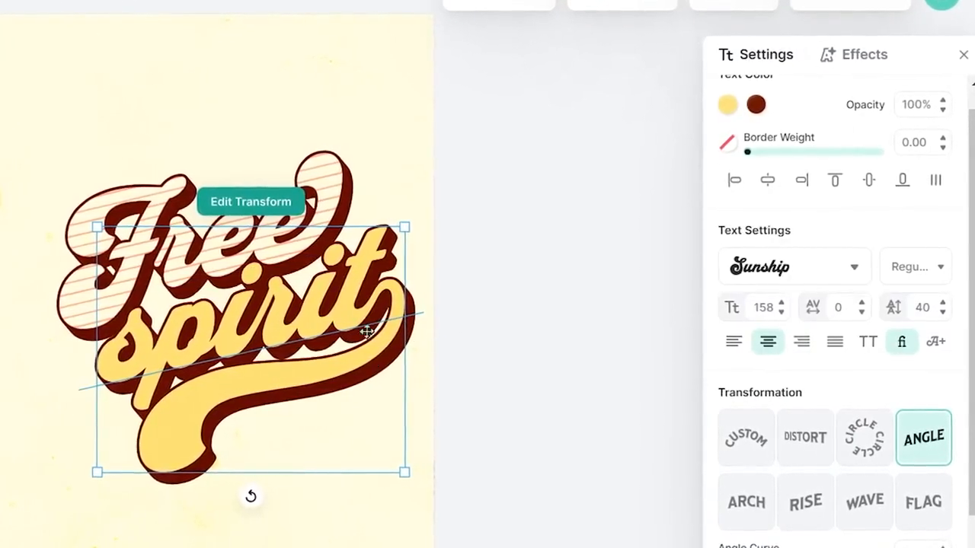
left_click(856, 67)
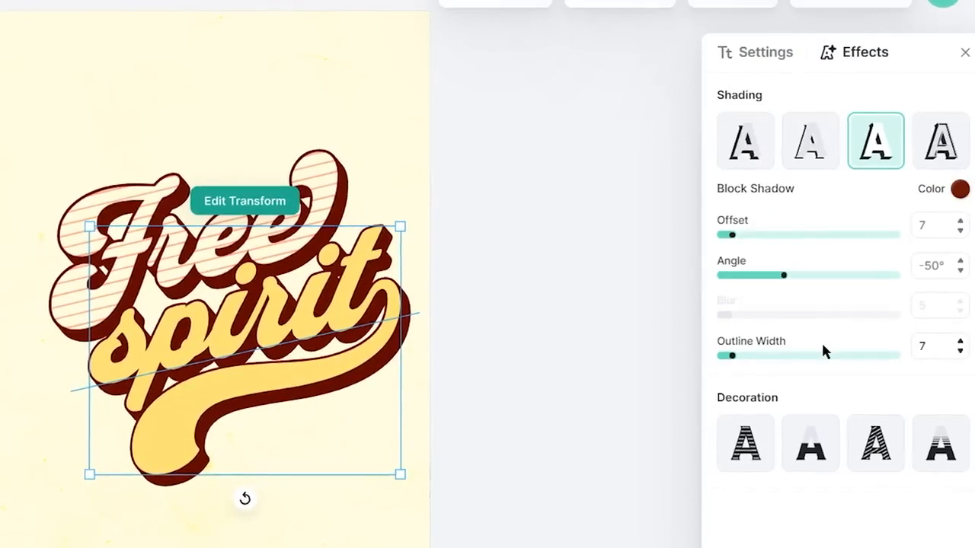
left_click(745, 456)
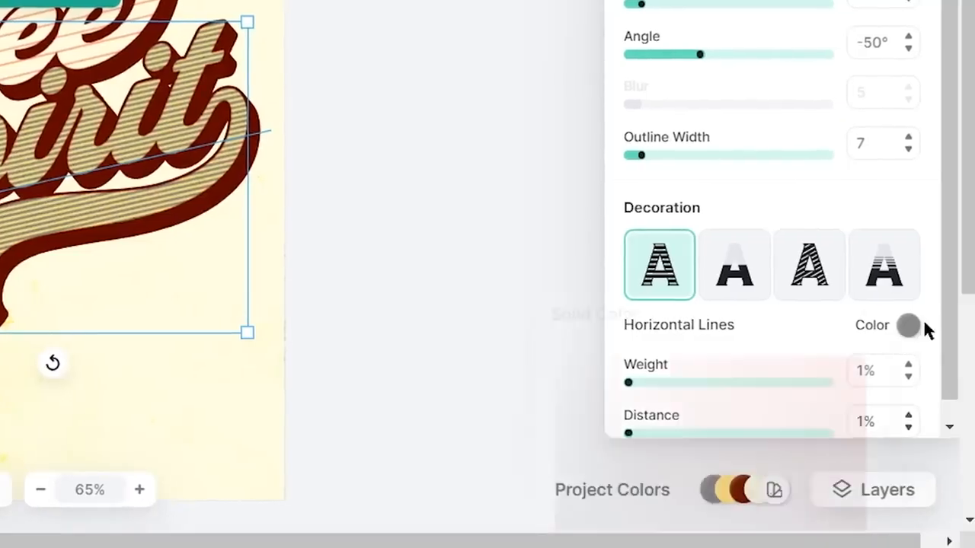
left_click(928, 326)
left_click(842, 384)
left_click_drag(845, 382, 879, 359)
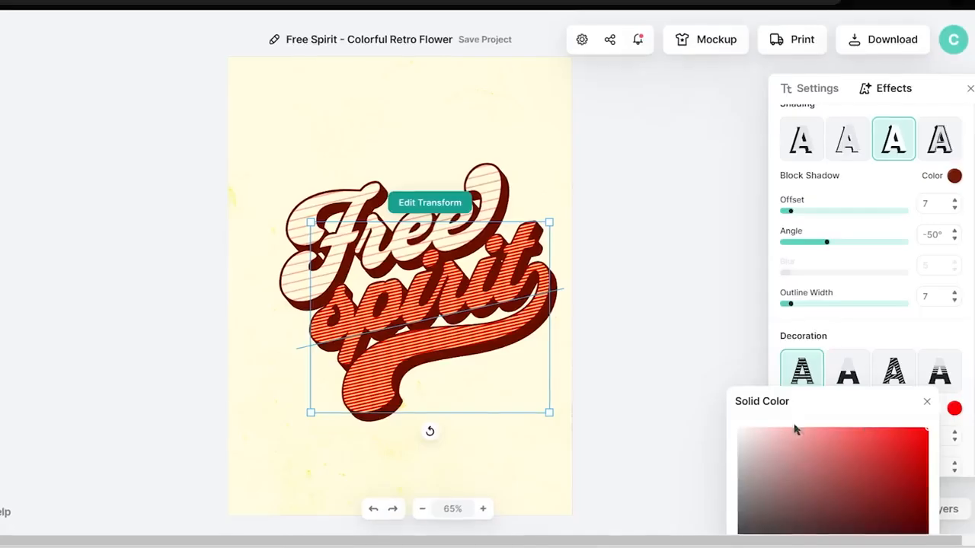
left_click(842, 330)
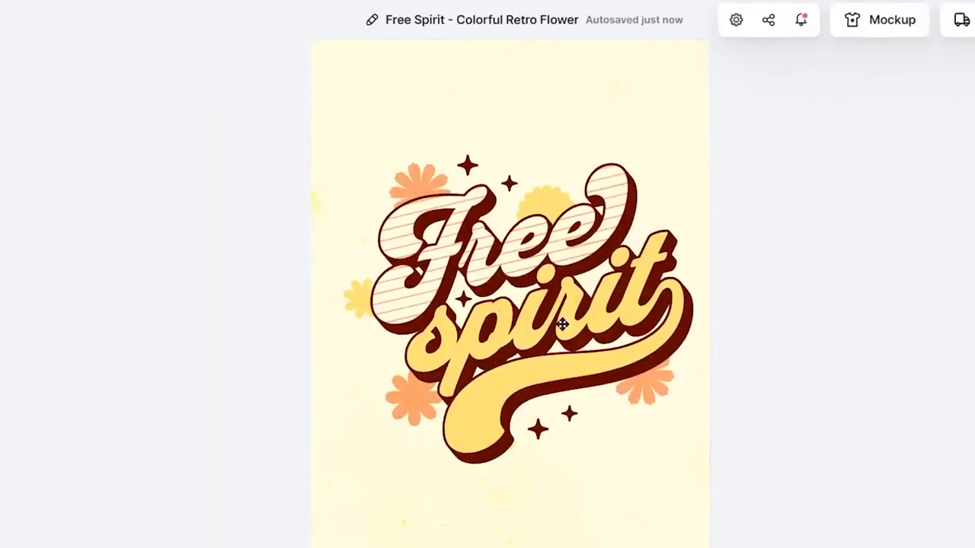
- Try moving the "spirit" and "Free" texts apart, and group all the lettering, flowers and stars together
left_click_drag(564, 336, 511, 429)
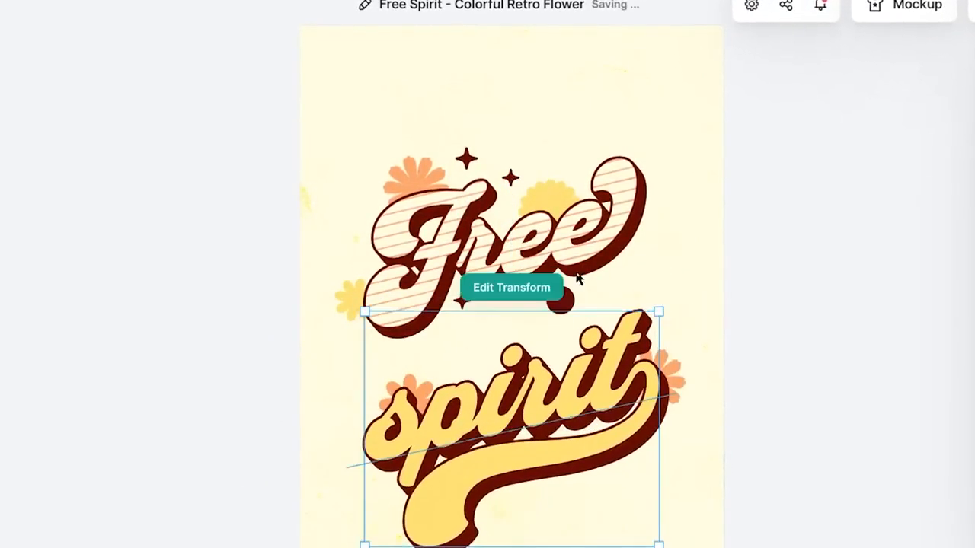
left_click_drag(573, 231, 562, 157)
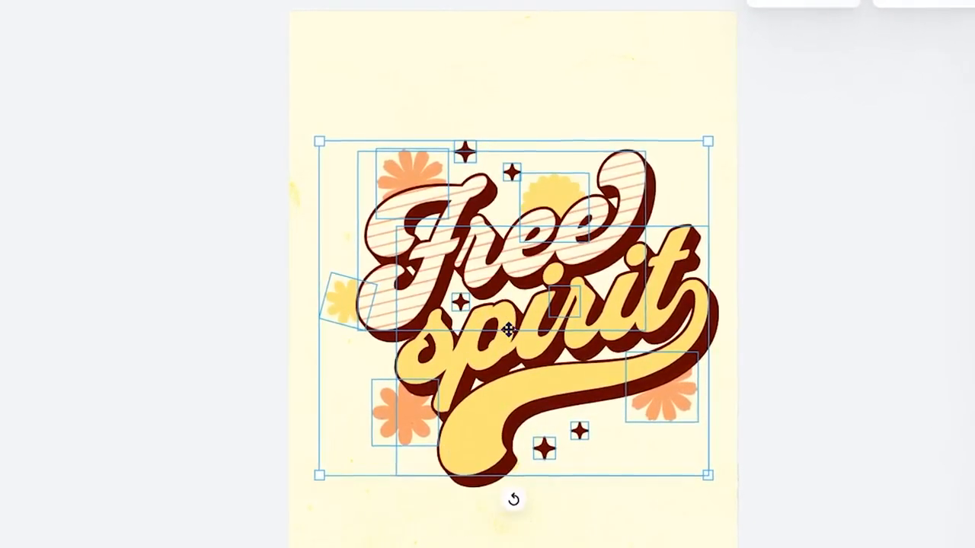
right_click(535, 273)
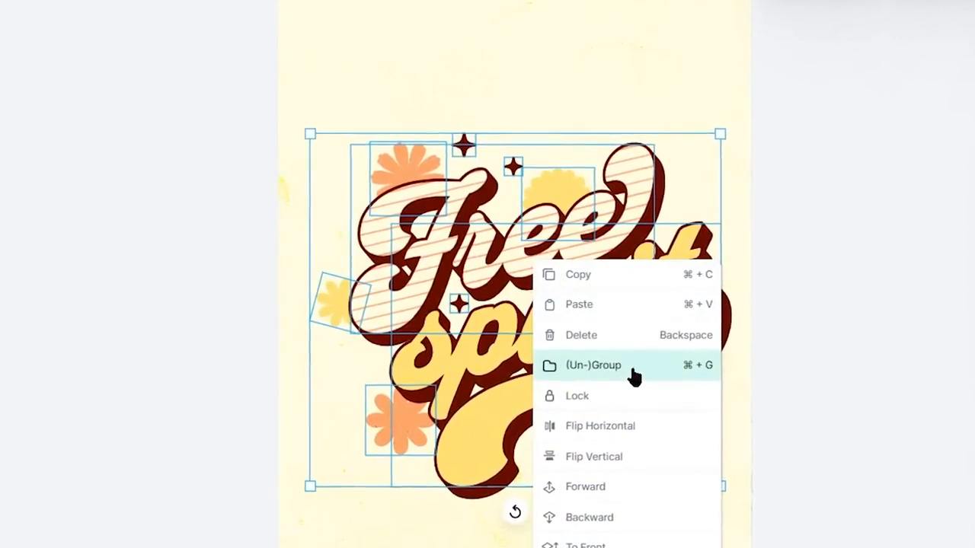
left_click(635, 373)
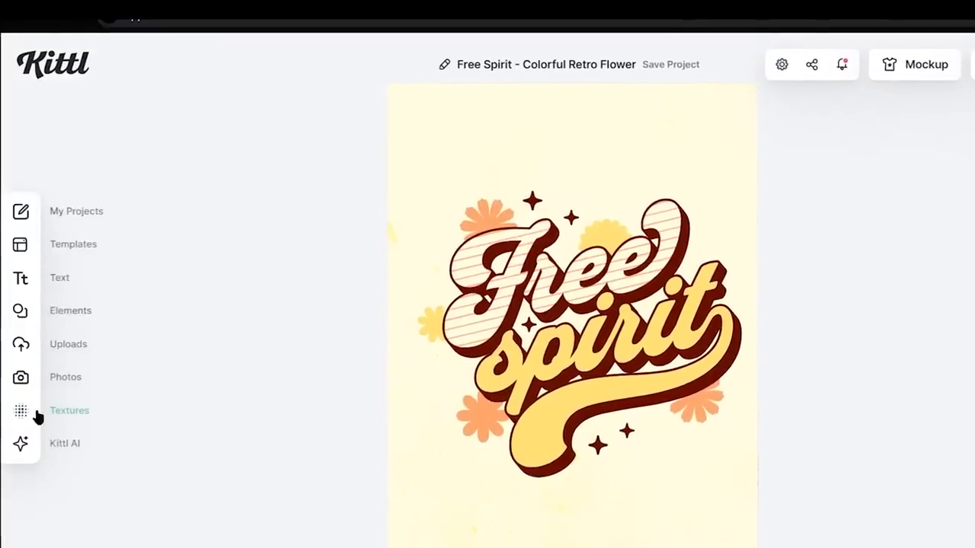
- Browse the texture library for a texture to apply to the design and hide the Background layer
left_click(26, 415)
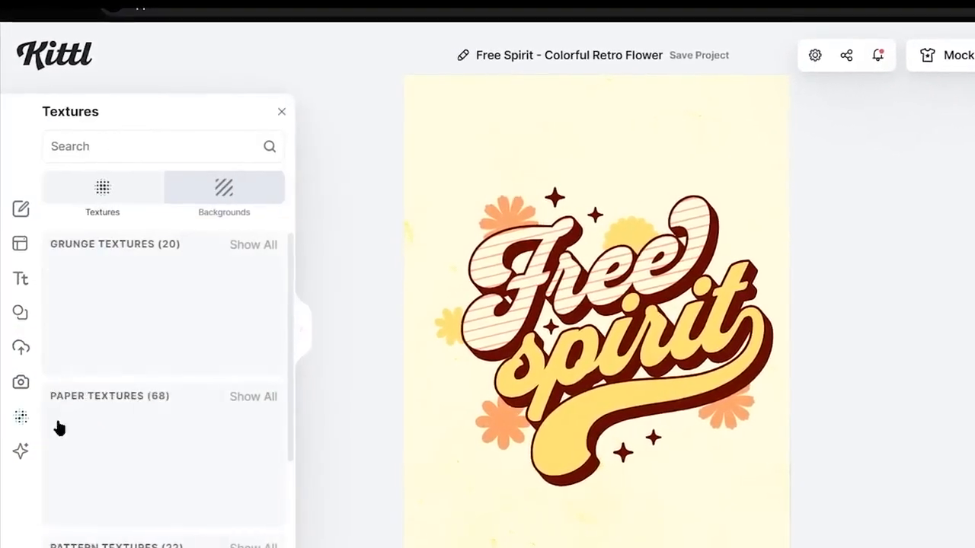
scroll(220, 398, "down", 5)
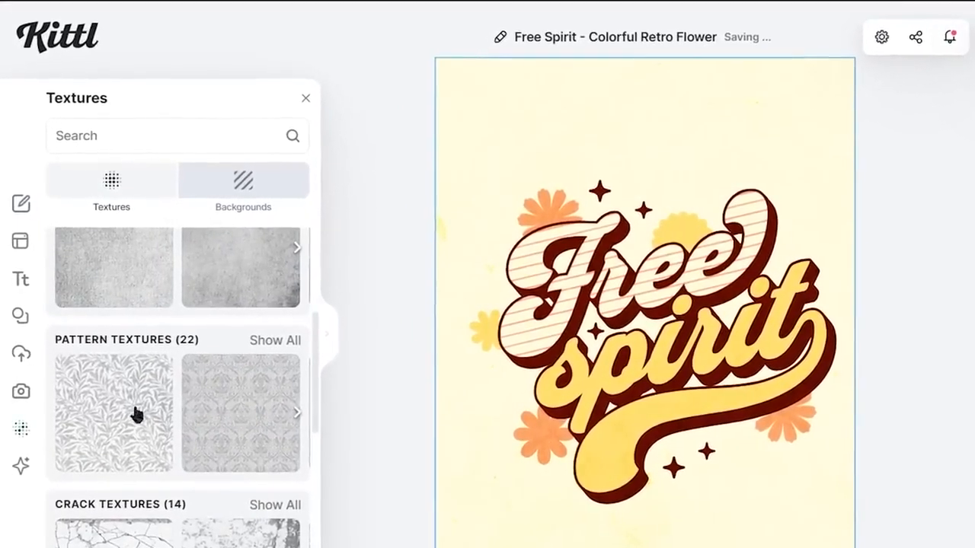
scroll(202, 420, "down", 1)
scroll(203, 413, "down", 1)
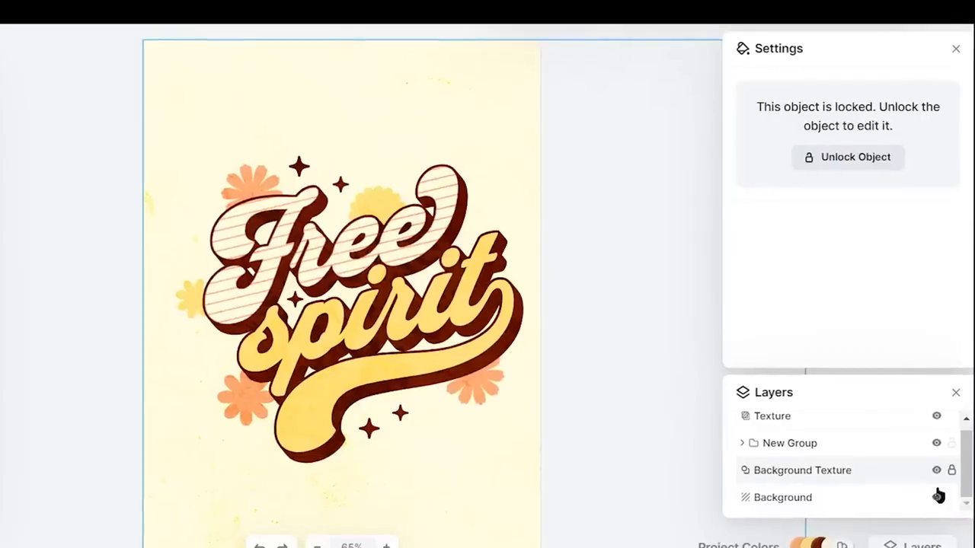
left_click(942, 500)
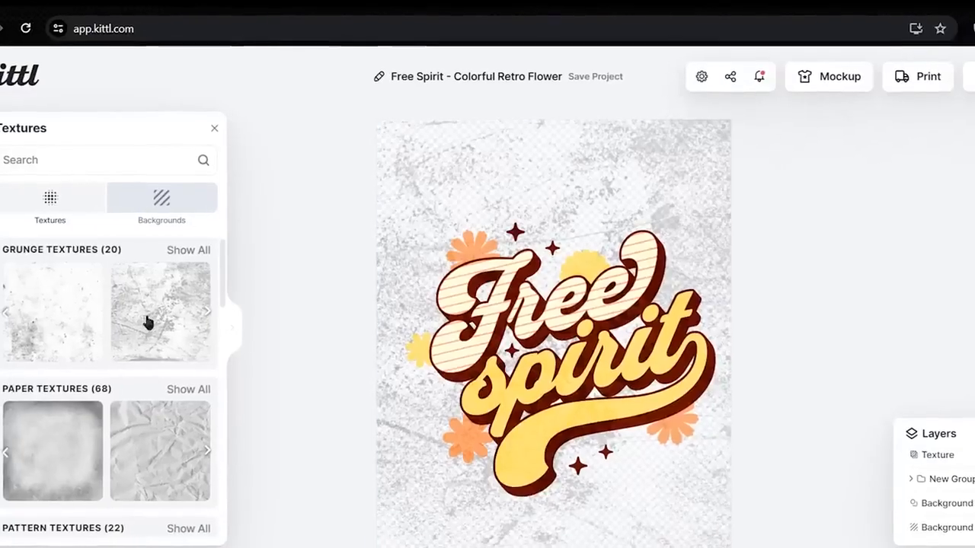
- Apply the crumpled paper texture to the design and clip it to the artwork's content
left_click(148, 320)
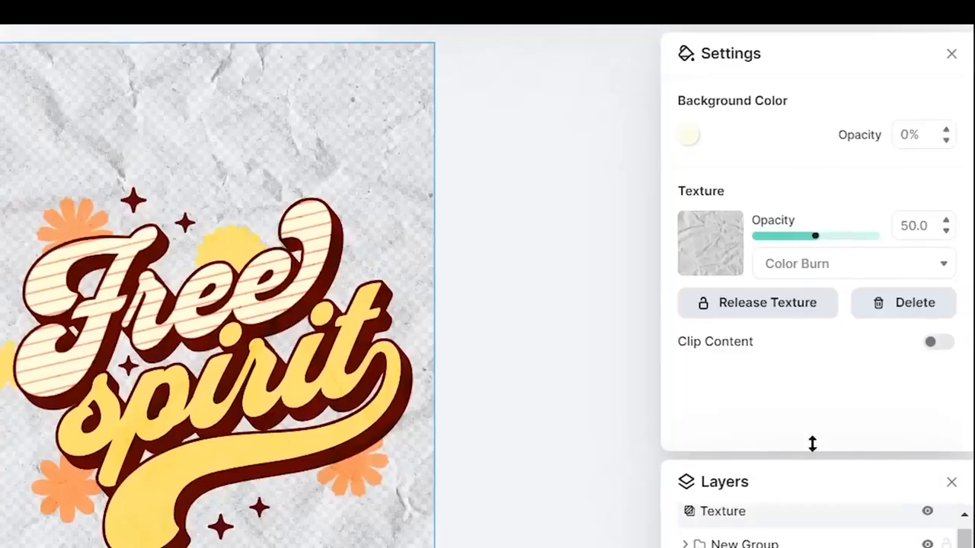
left_click(939, 342)
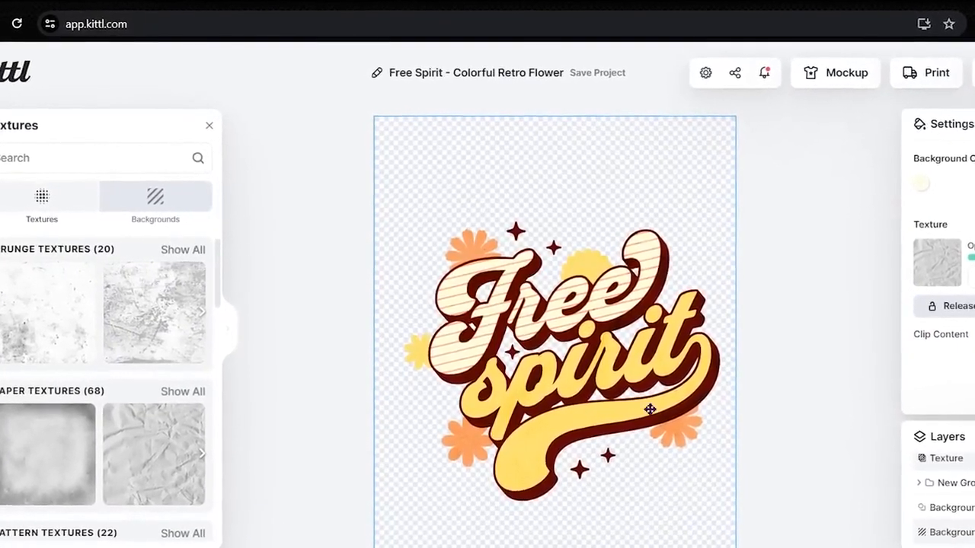
scroll(656, 415, "up", 10)
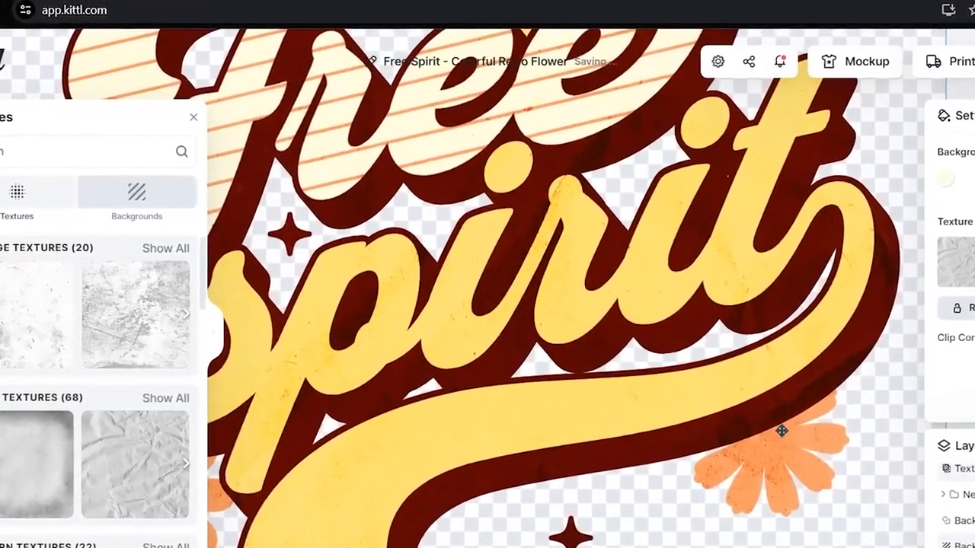
scroll(770, 415, "down", 2)
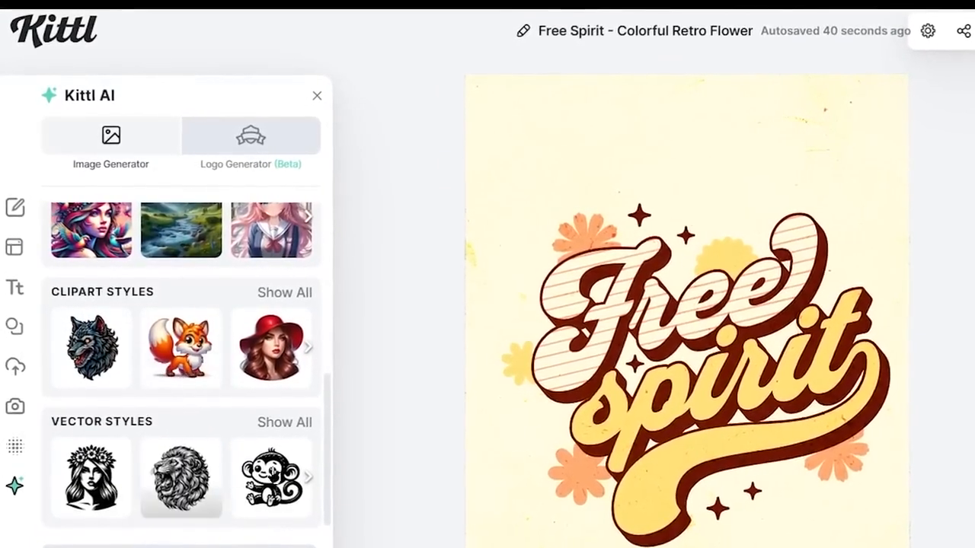
- Browse the full list of AI image styles and choose the Cartoon vector style
left_click(283, 425)
scroll(502, 343, "up", 3)
scroll(507, 407, "up", 3)
scroll(529, 355, "down", 5)
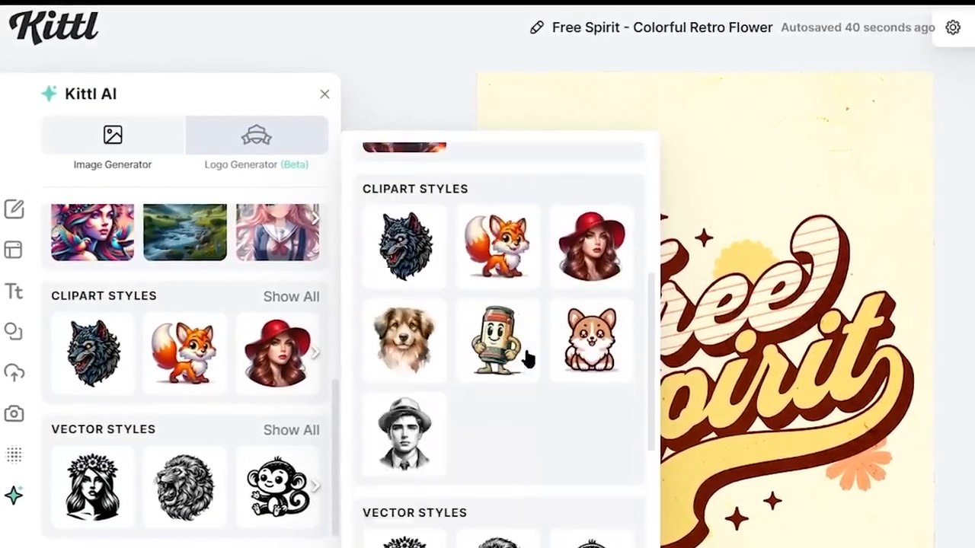
scroll(472, 396, "down", 2)
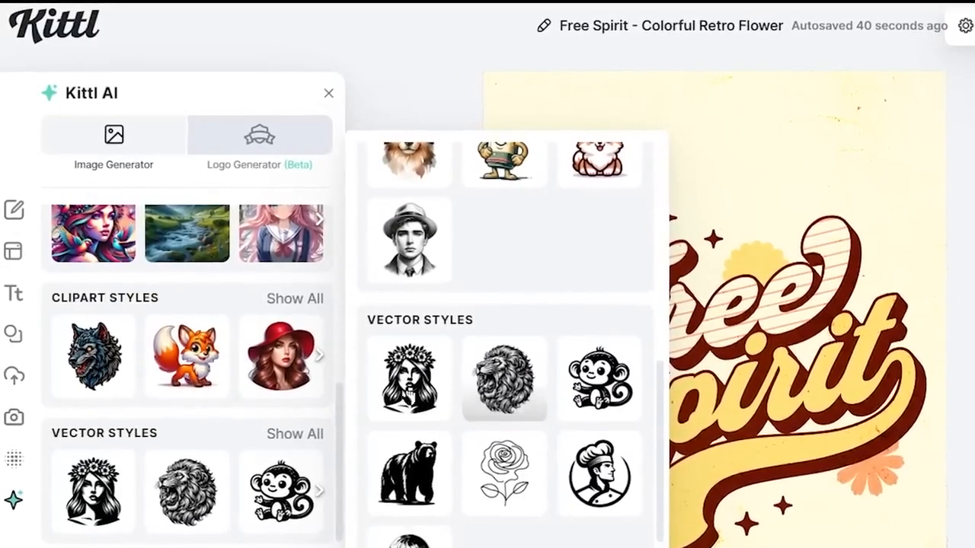
scroll(518, 432, "down", 1)
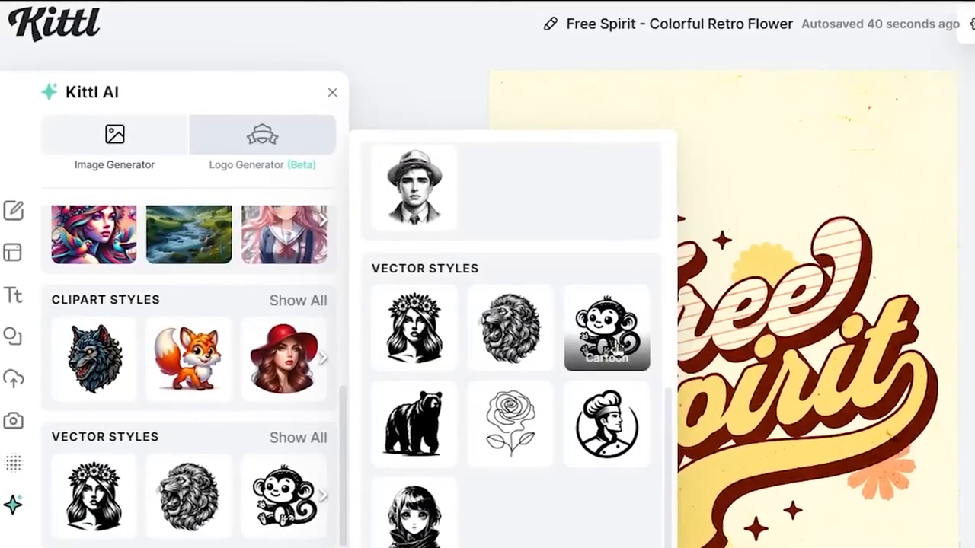
left_click(604, 329)
- Generate an AI image from the prompt "flying bird" with the 1:1 aspect ratio
scroll(168, 244, "up", 10)
left_click(124, 192)
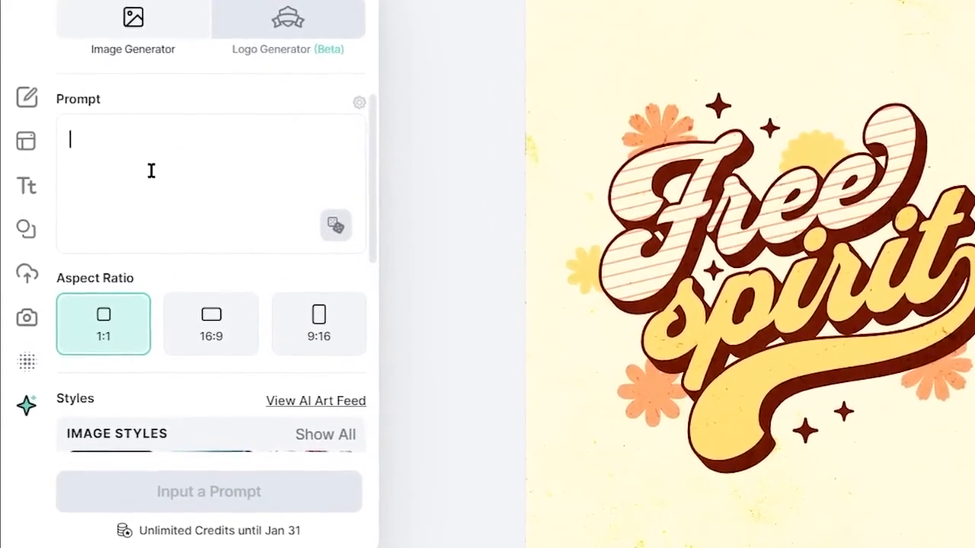
type("flying bird")
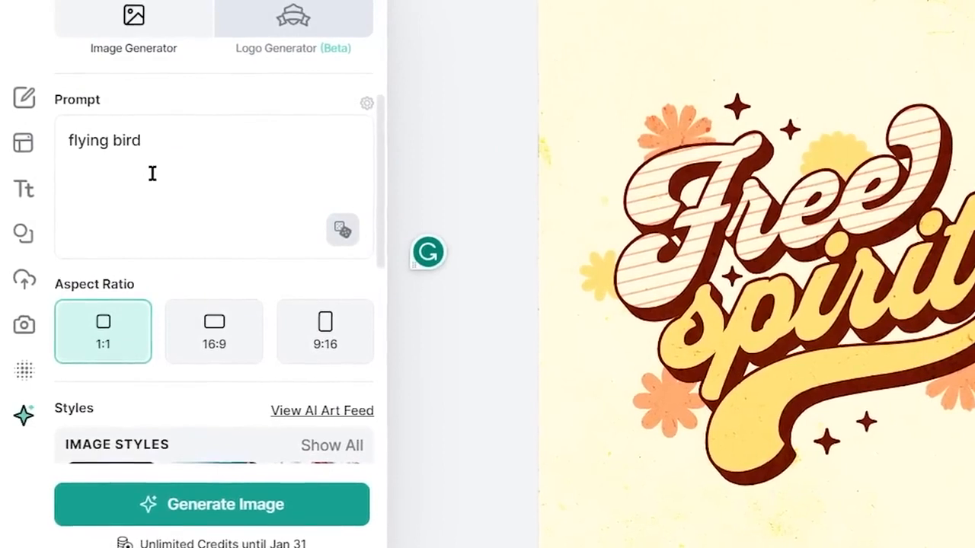
key("Return")
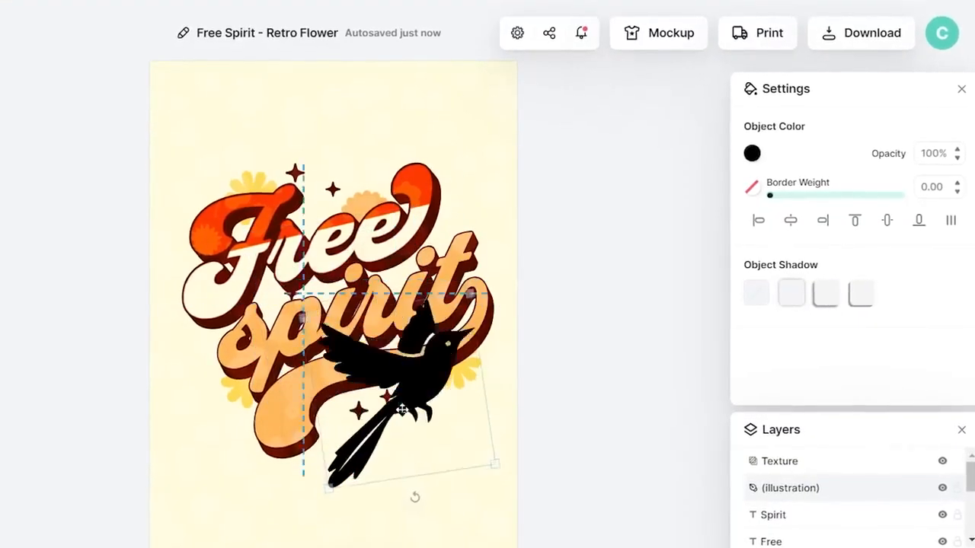
- Place the bird illustration over the upper part of "Free" and recolor it with the light orange document color ffc77c
left_click_drag(401, 410, 480, 423)
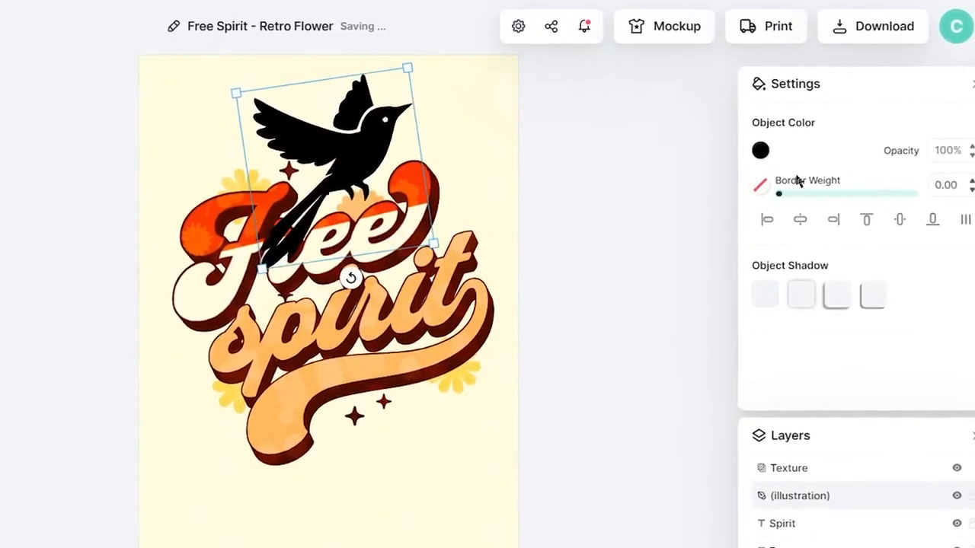
left_click(760, 151)
left_click(565, 506)
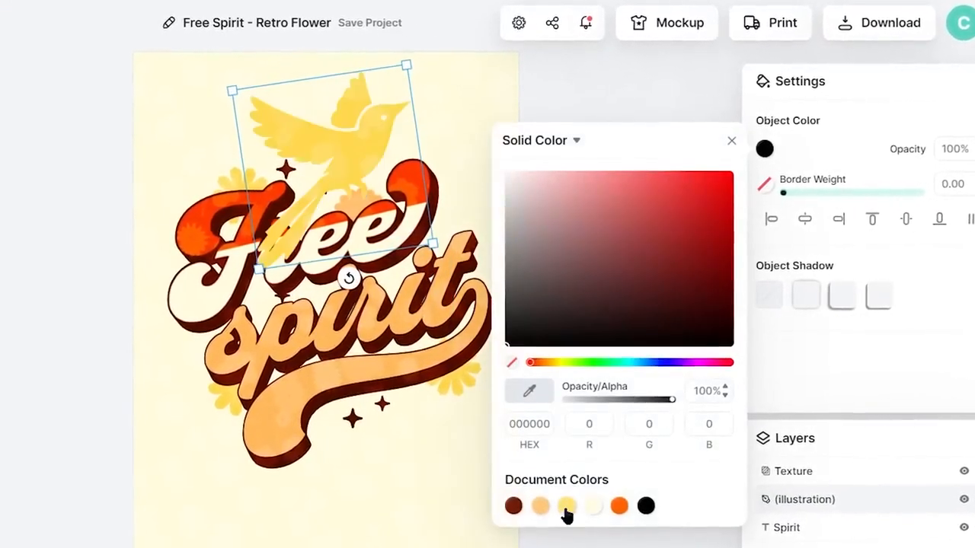
left_click(541, 510)
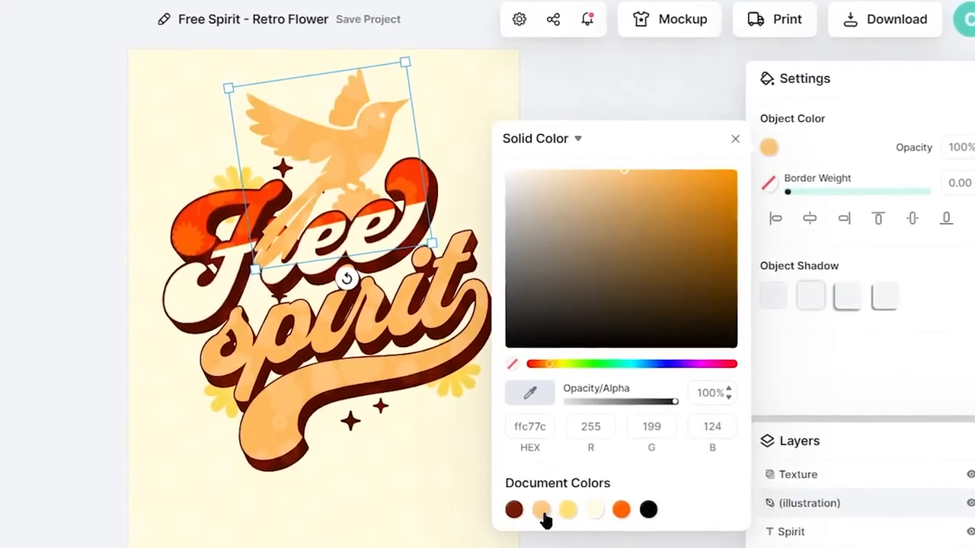
left_click(480, 492)
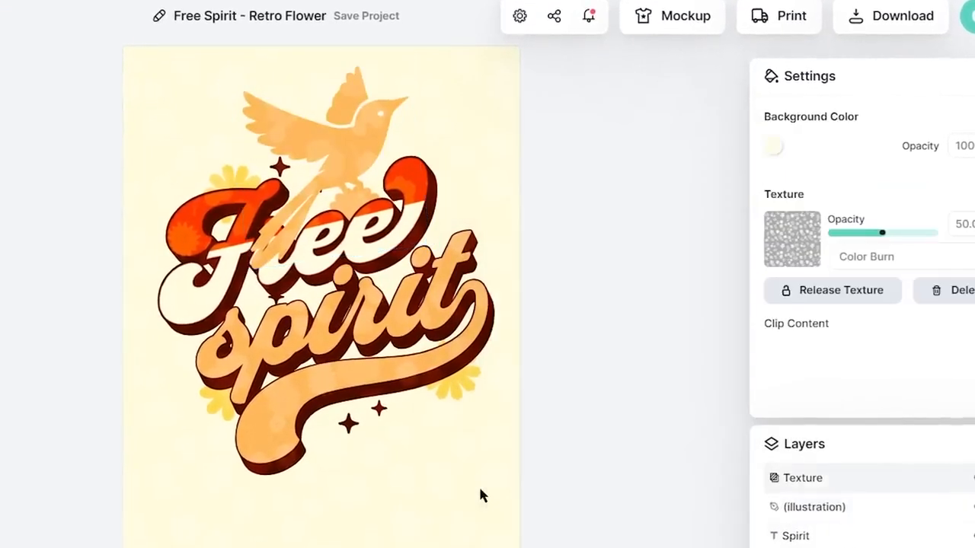
- Move the bird slightly upward and reorder its layer so it sits behind the "Free" text
left_click_drag(356, 150, 359, 130)
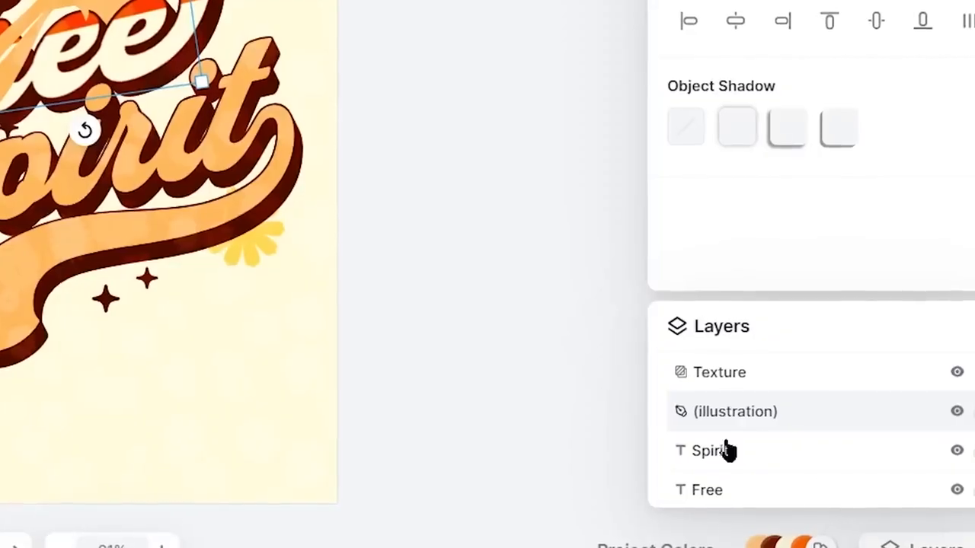
left_click_drag(826, 426, 833, 395)
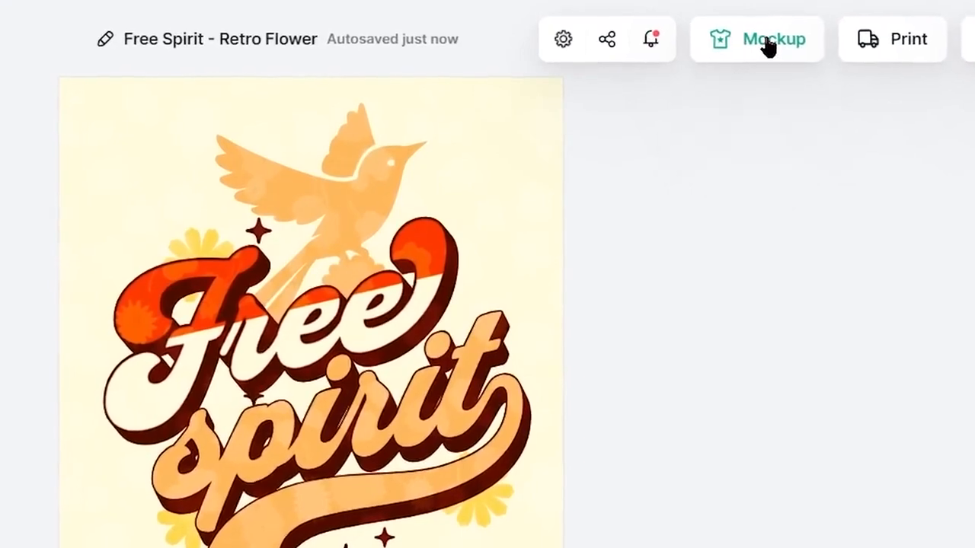
- Show the design on a cream T-shirt mockup, enlarge the artwork on the shirt and download the mockup
left_click(769, 42)
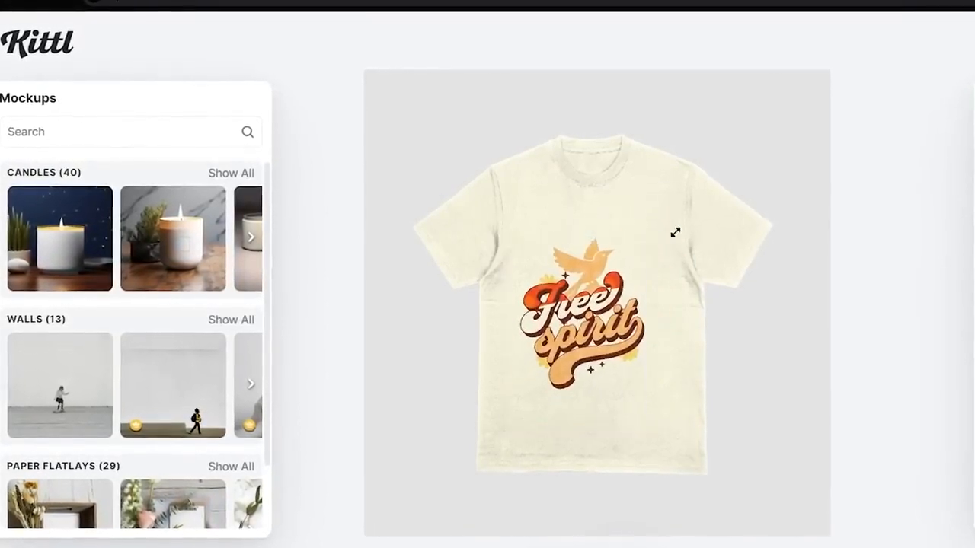
left_click_drag(674, 233, 716, 218)
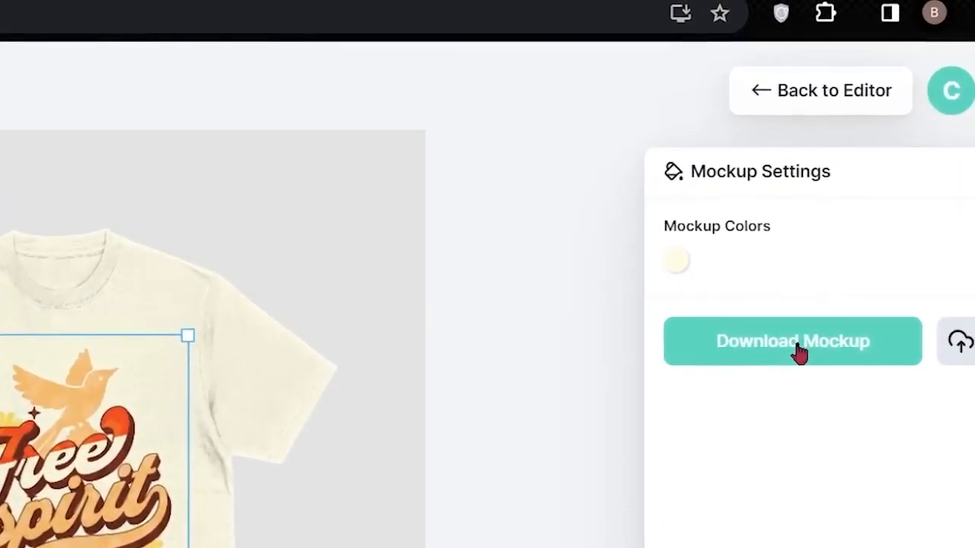
left_click(795, 349)
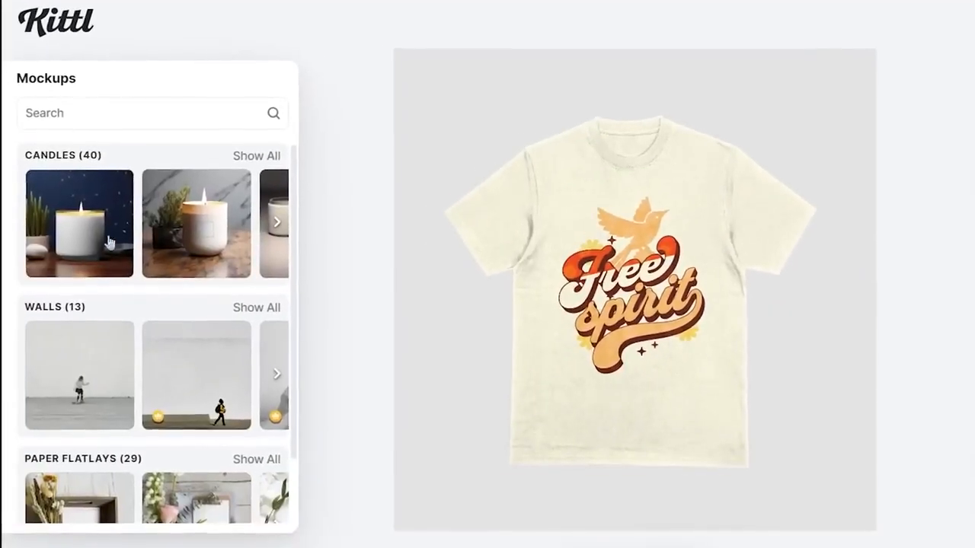
- Preview the design on a candle jar mockup and browse the other mockup categories, such as T-shirts and hoodies
left_click(273, 226)
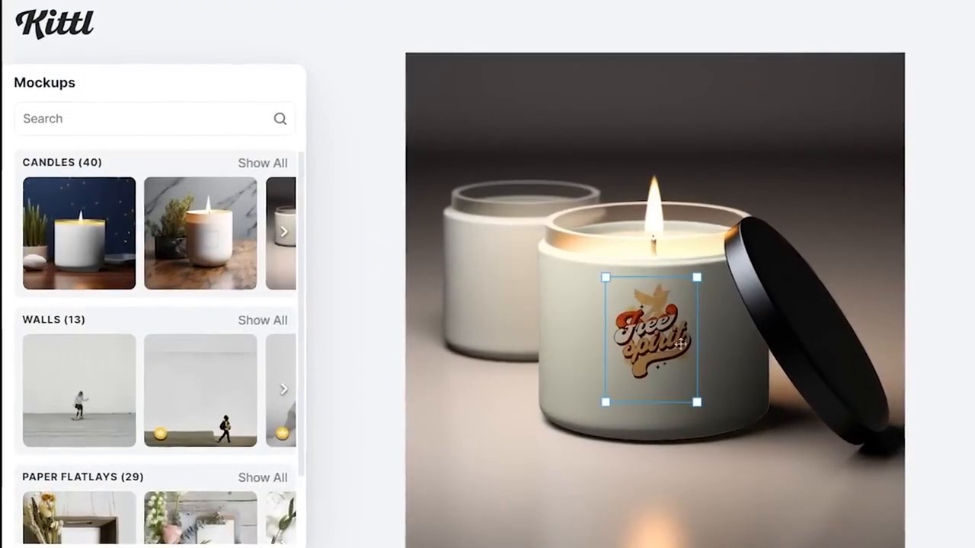
scroll(164, 389, "down", 1)
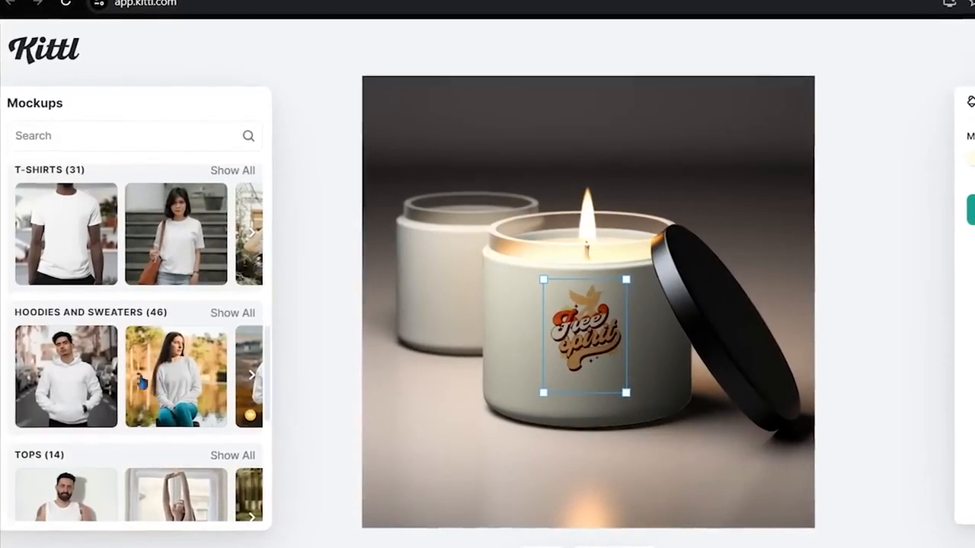
scroll(142, 382, "down", 4)
scroll(144, 453, "down", 1)
scroll(145, 453, "down", 10)
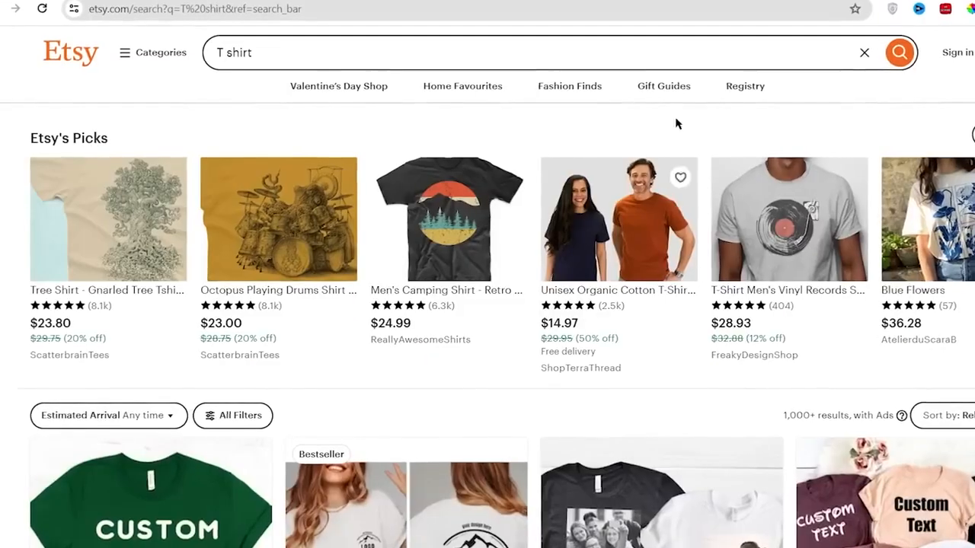
- Switch to Etsy and examine the product listings for T-shirts and for cups and mugs
scroll(715, 202, "down", 3)
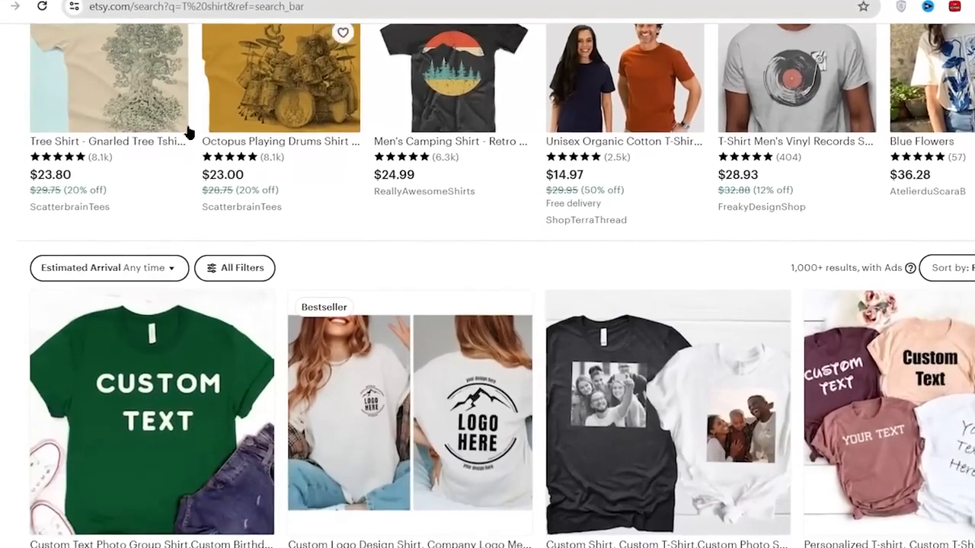
scroll(716, 202, "down", 7)
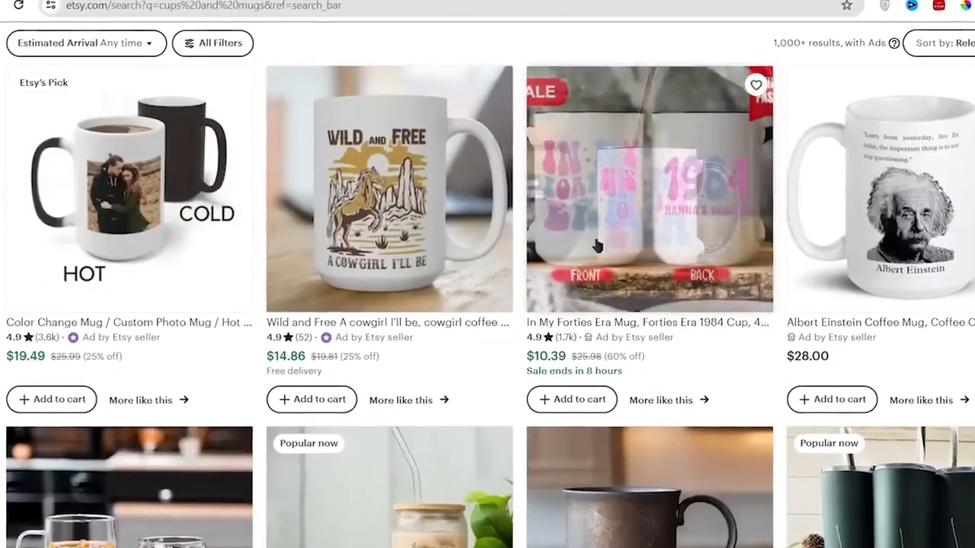
scroll(523, 404, "down", 3)
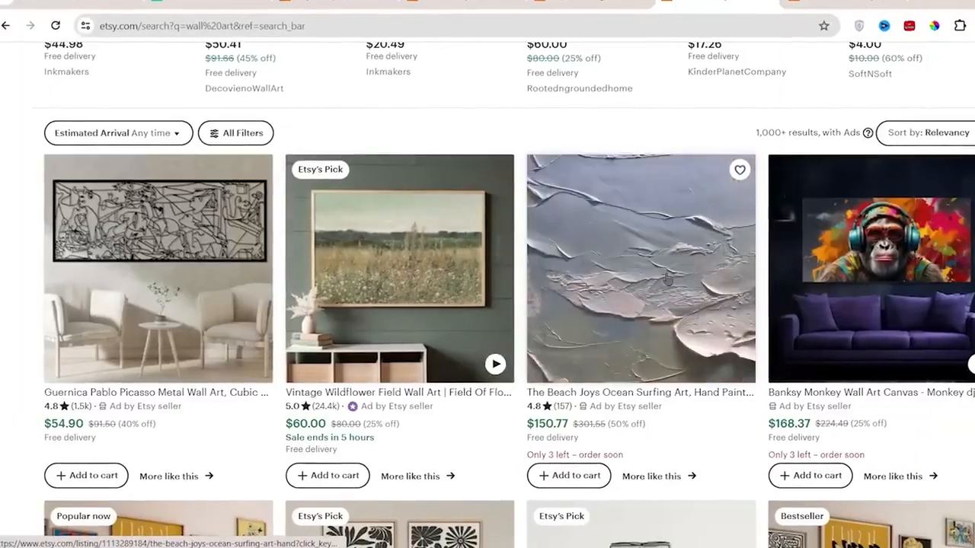
scroll(444, 327, "down", 5)
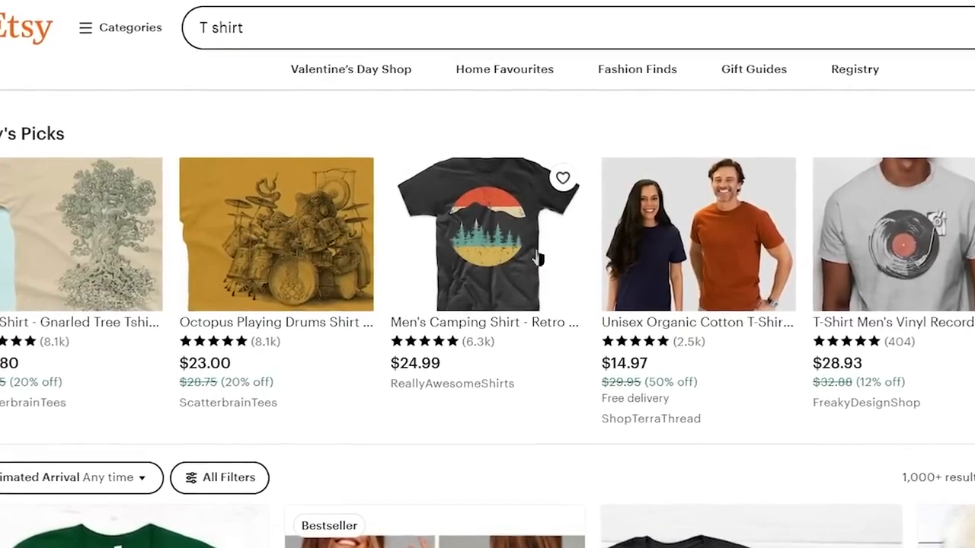
scroll(803, 287, "down", 5)
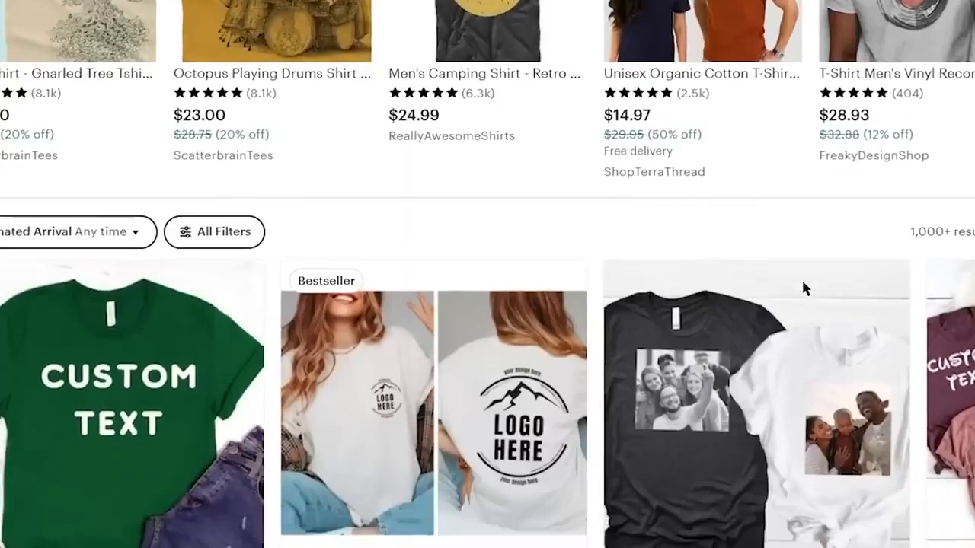
scroll(483, 316, "down", 1)
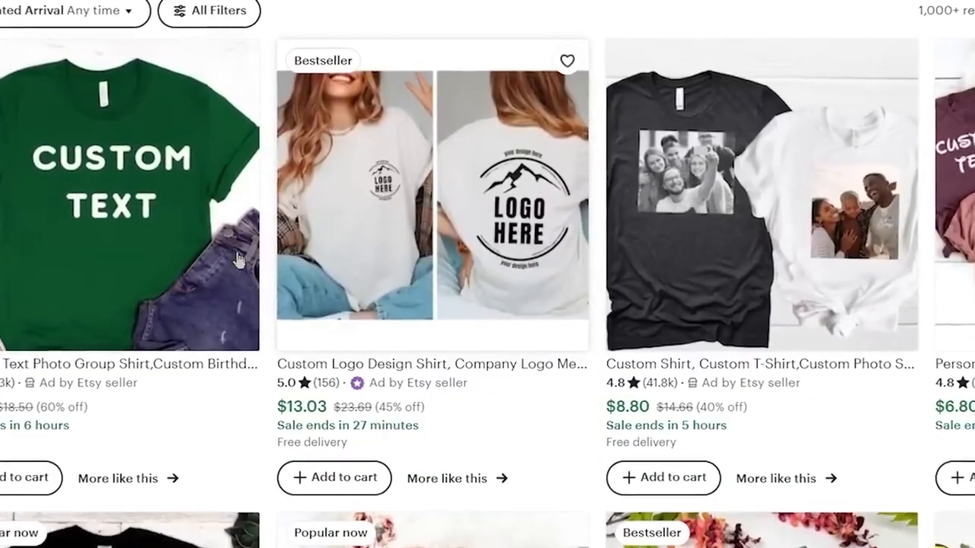
scroll(465, 259, "down", 6)
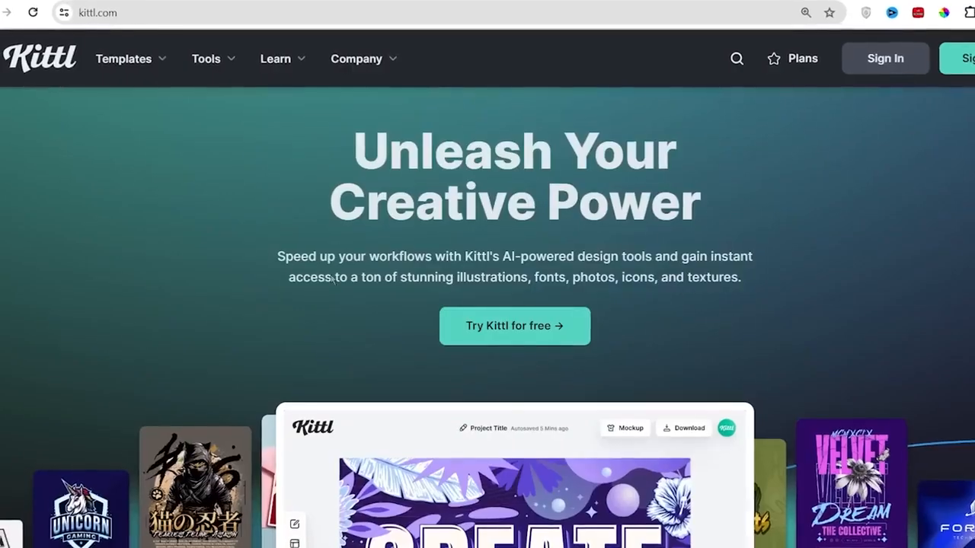
- Switch to the Kittl website and examine the Pro plan's description and monthly price
scroll(450, 174, "down", 4)
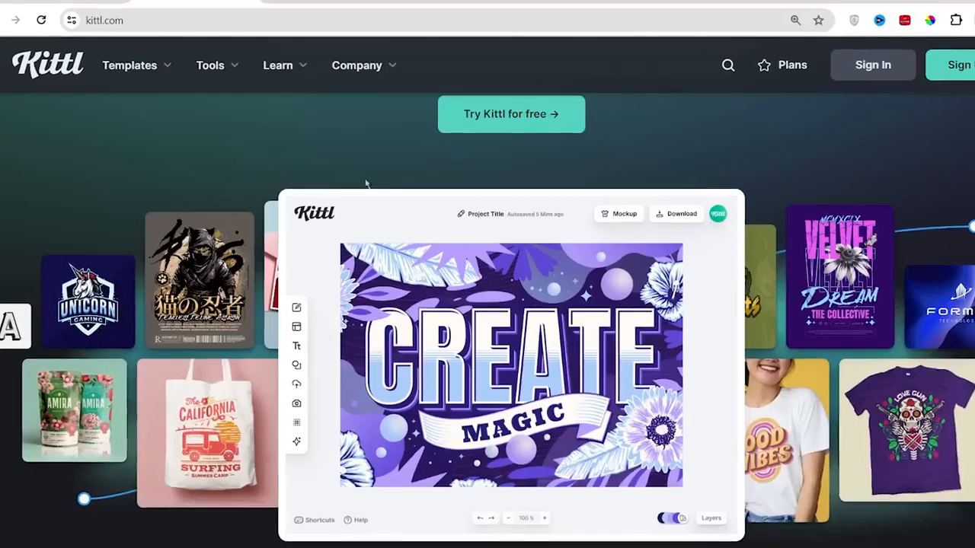
scroll(411, 281, "up", 3)
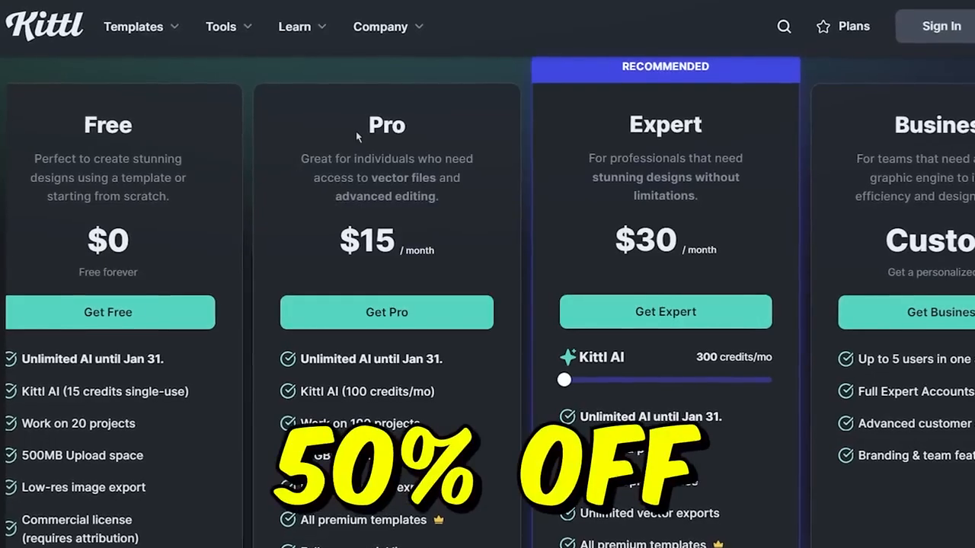
left_click_drag(356, 136, 438, 134)
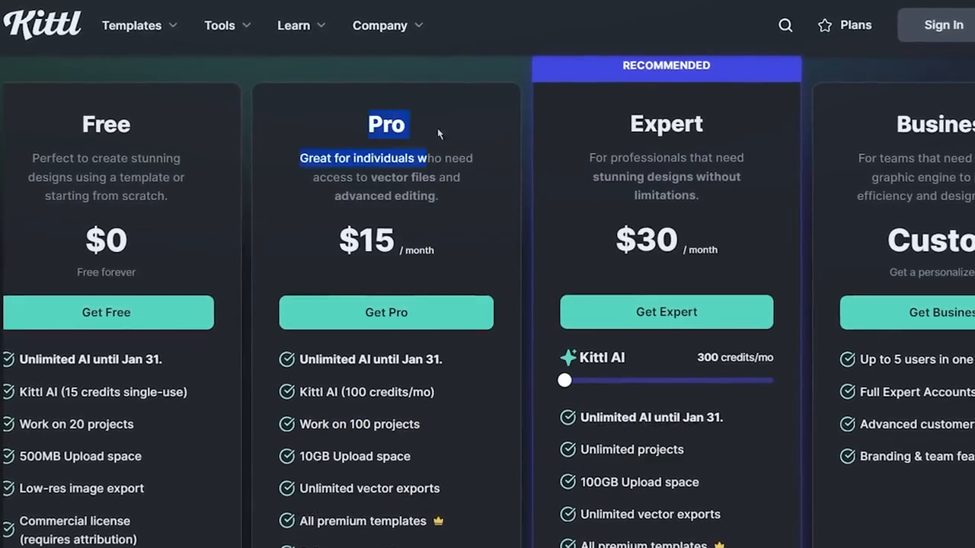
left_click_drag(336, 240, 402, 248)
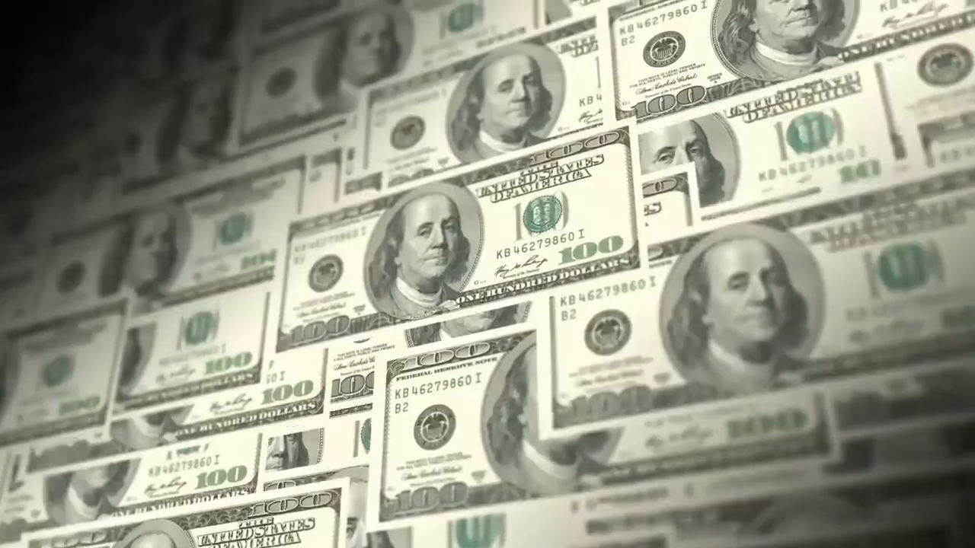